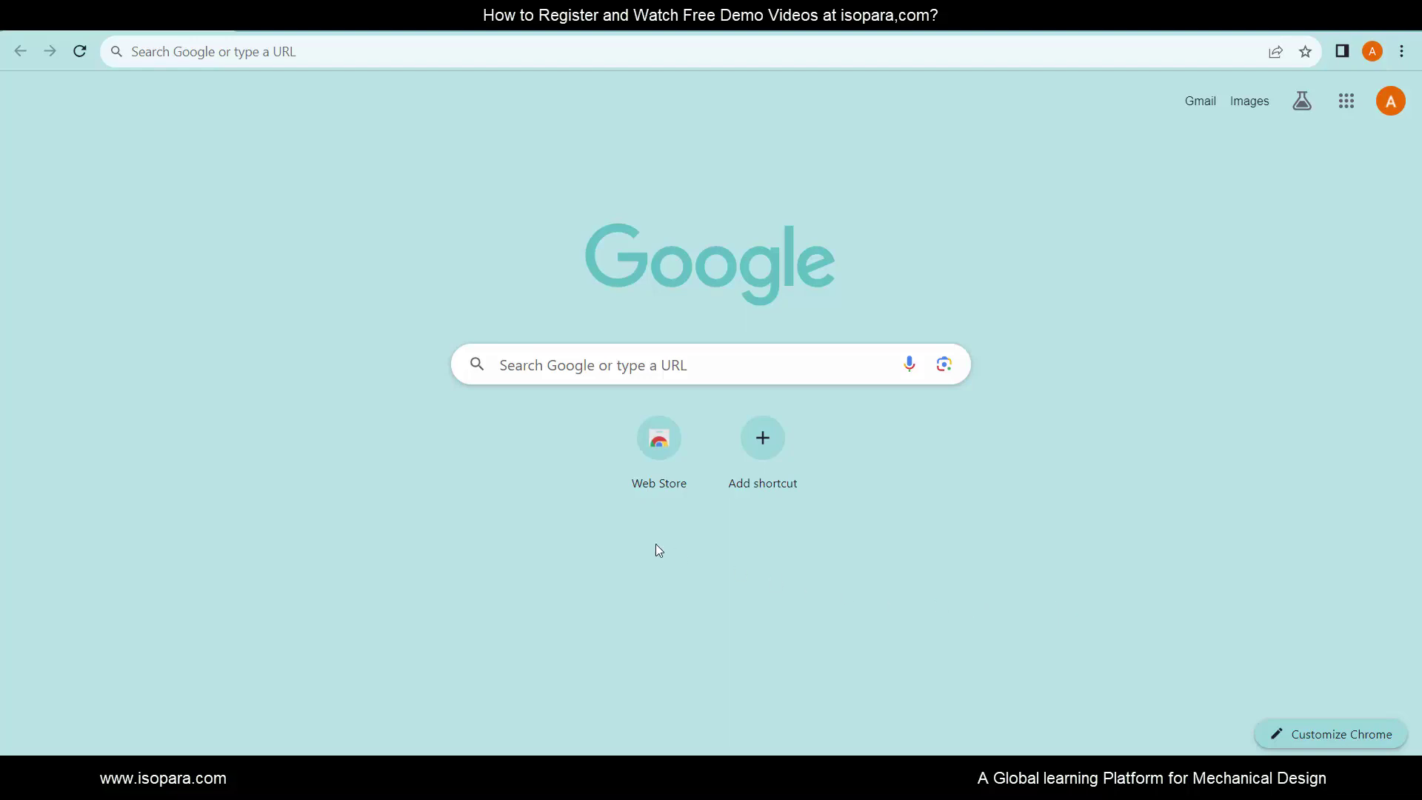
left_click(165, 51)
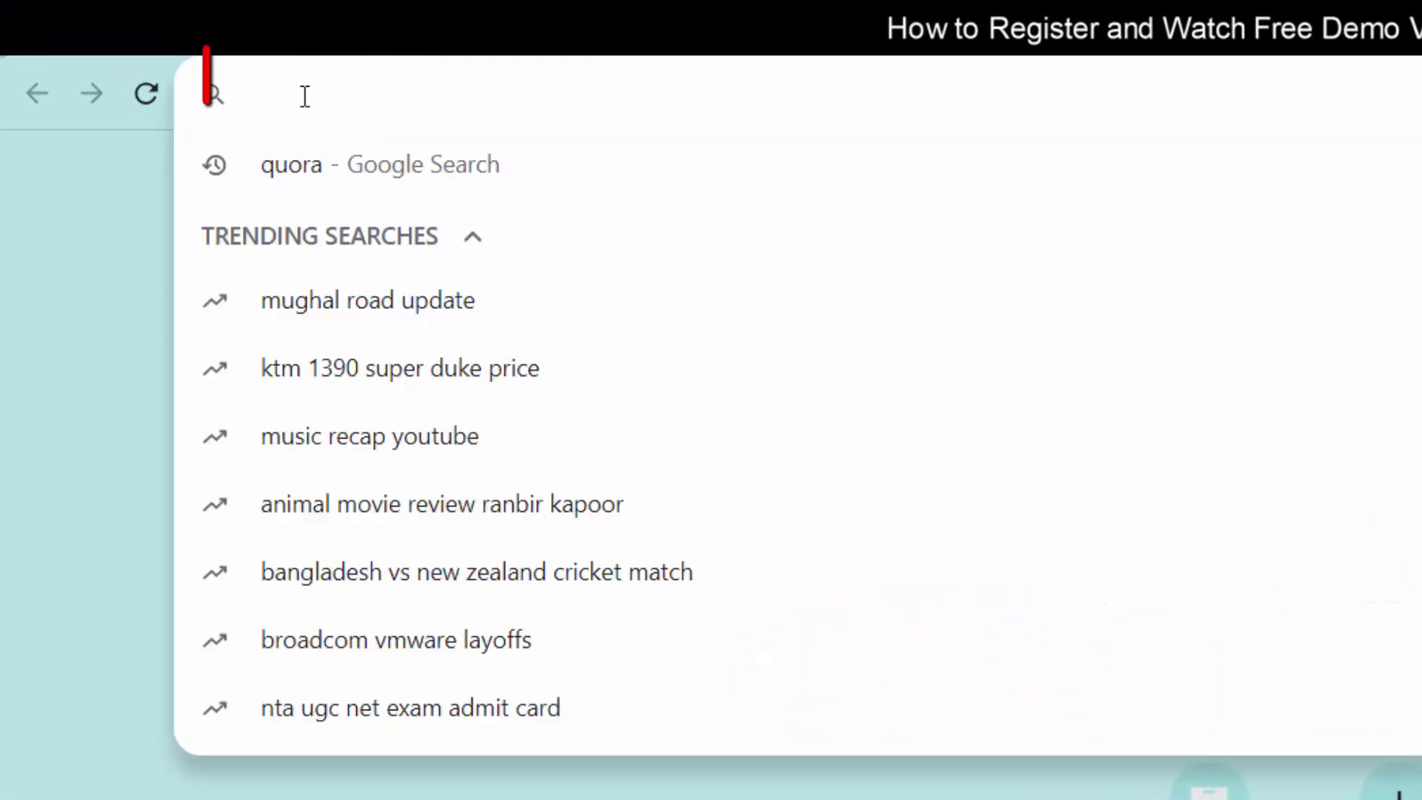
type("www.")
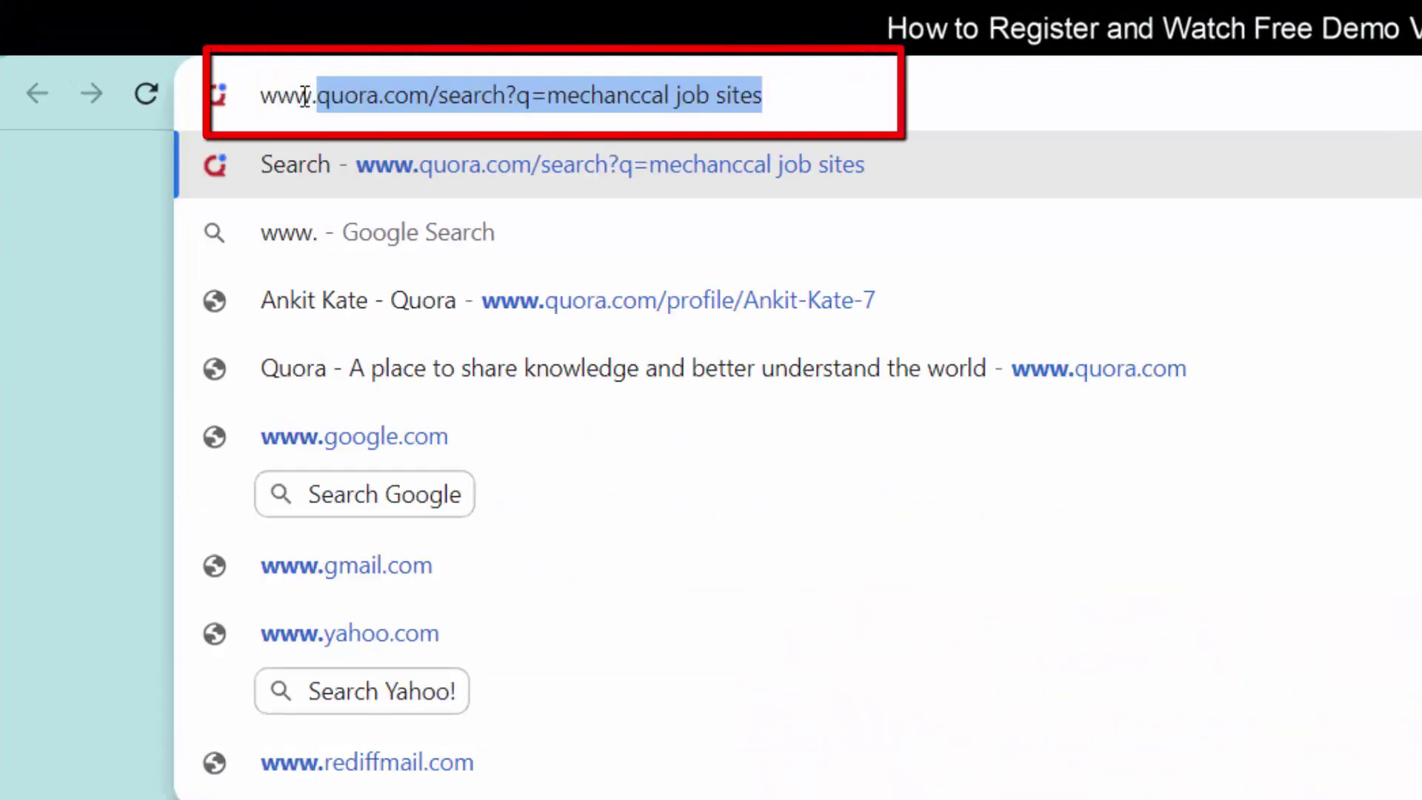
type("isopara.com")
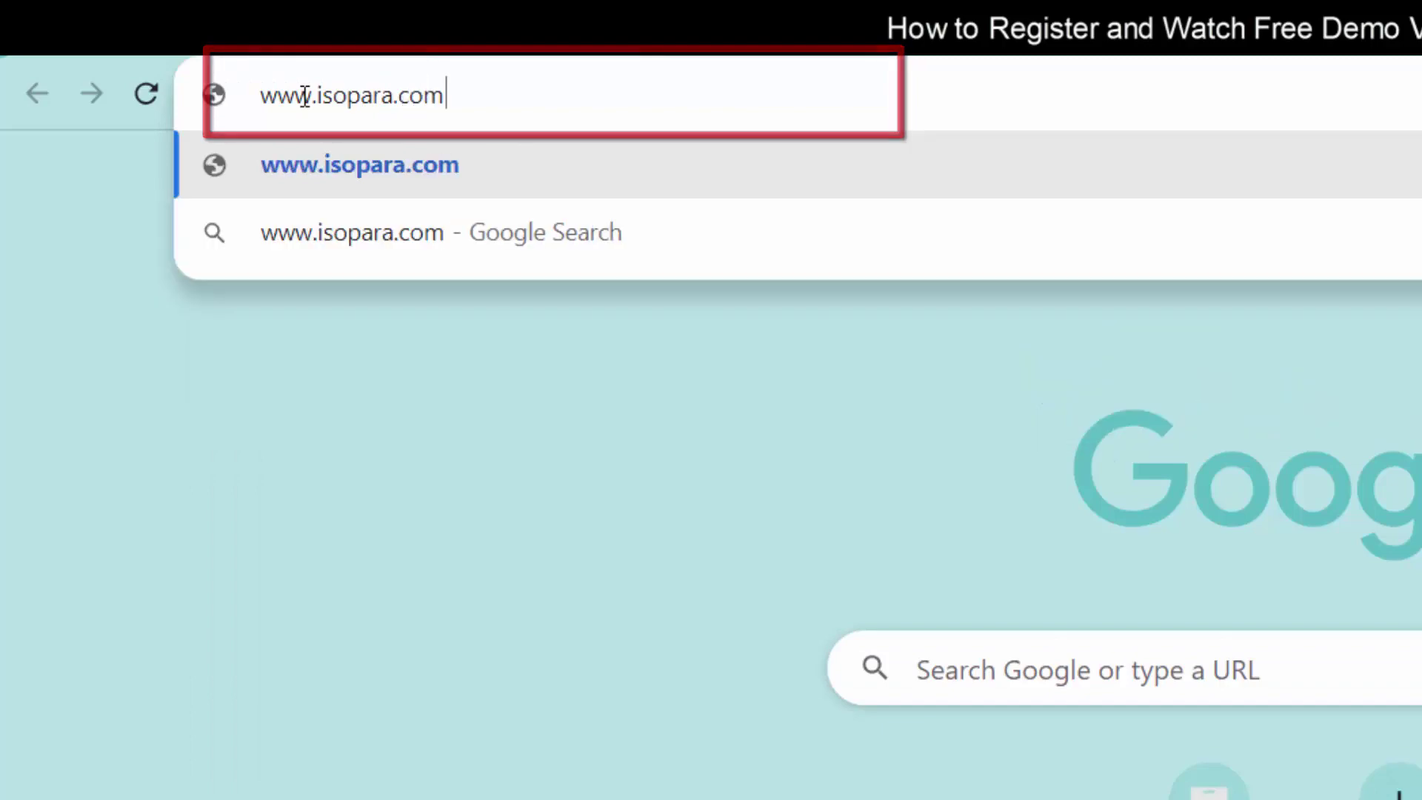
key("Return")
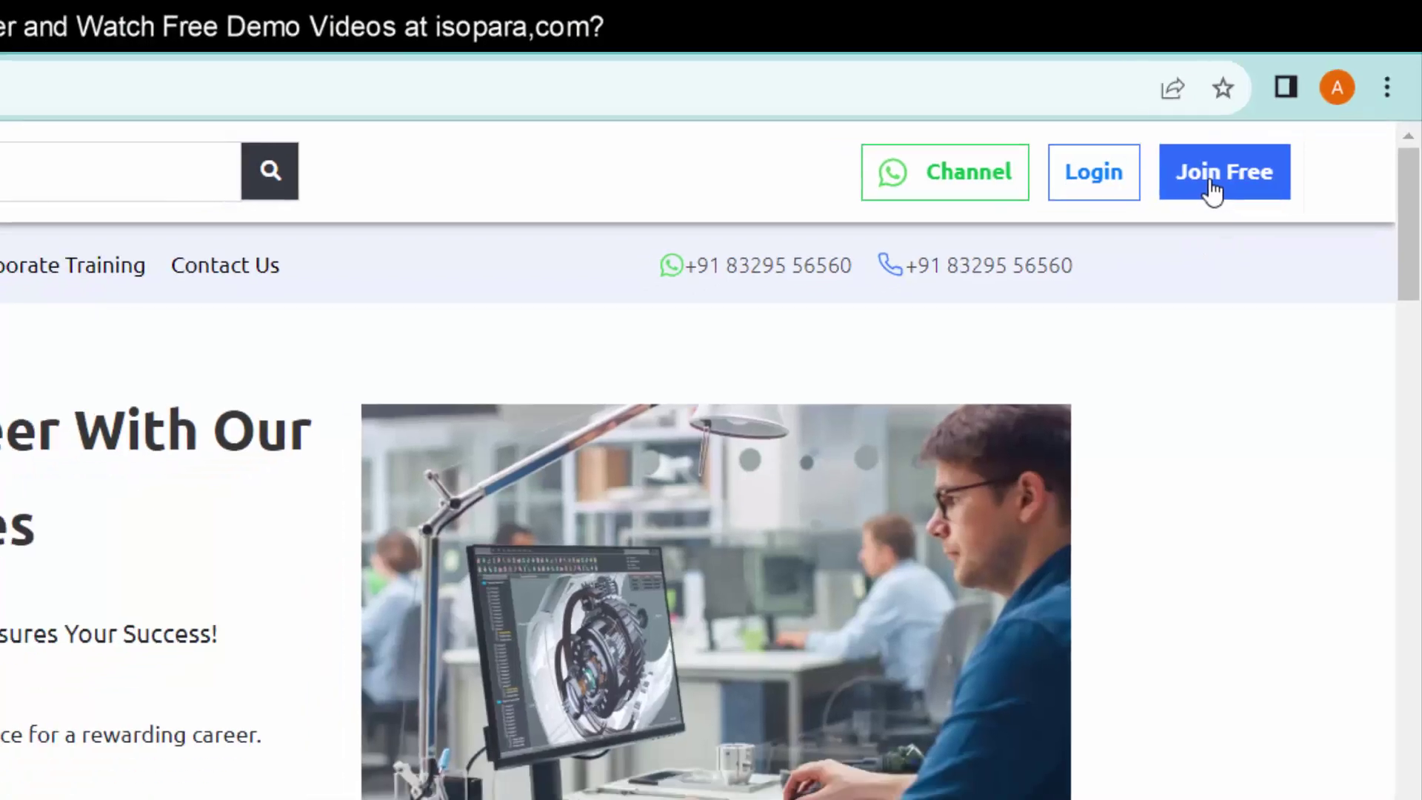
- Start Join Free registration and continue with the existing Google account
left_click(1197, 194)
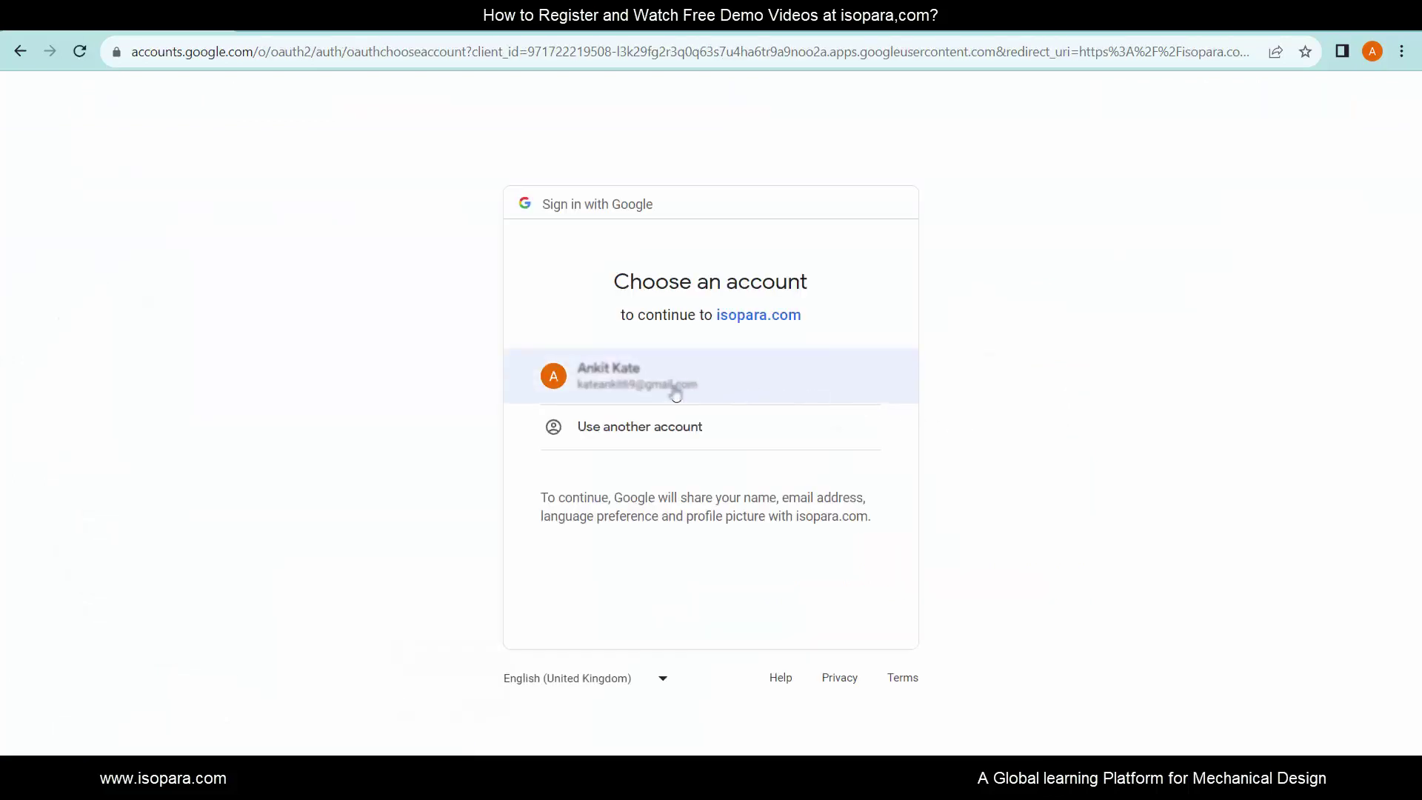
left_click(675, 393)
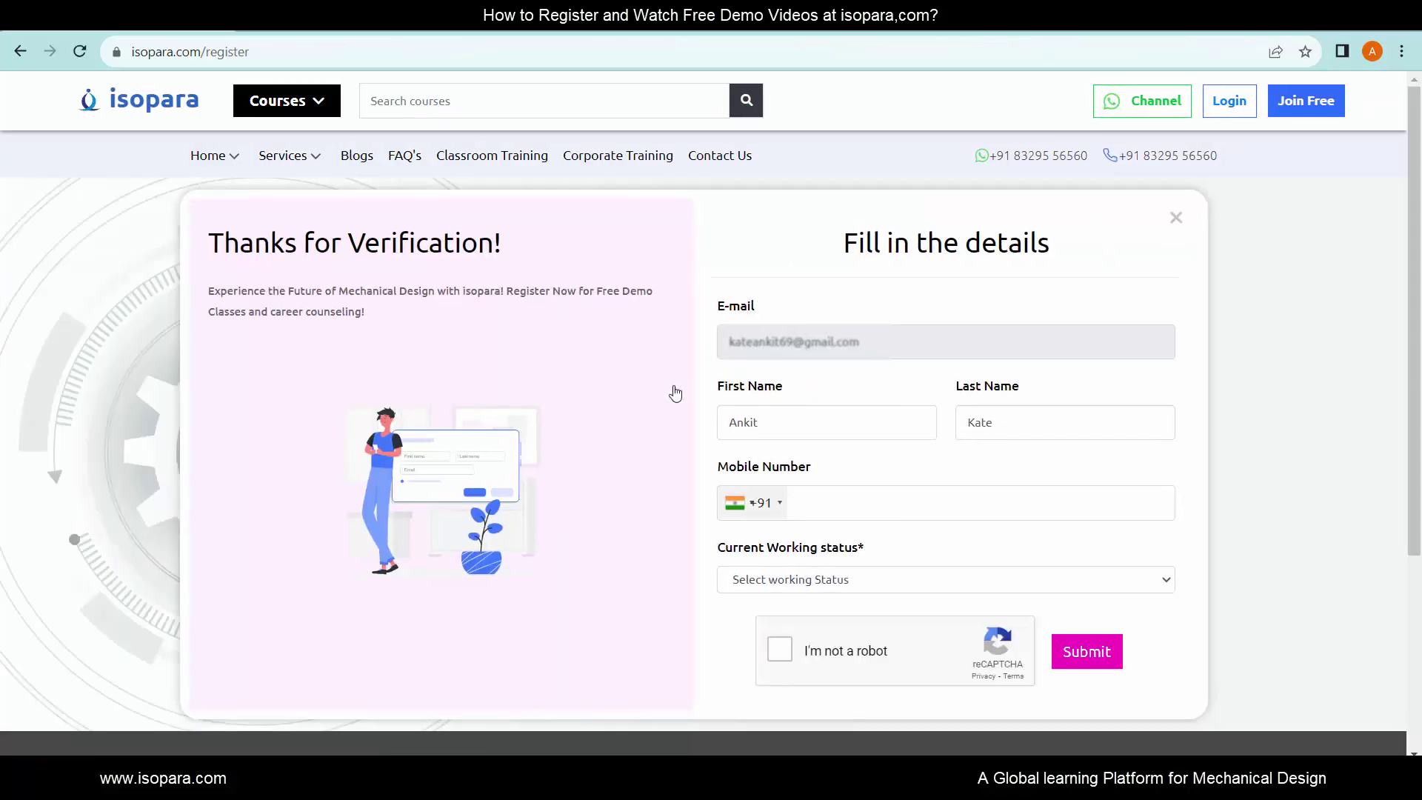
- Enter the mobile number, choose Working in Design status, pass the robot check and submit
left_click(863, 497)
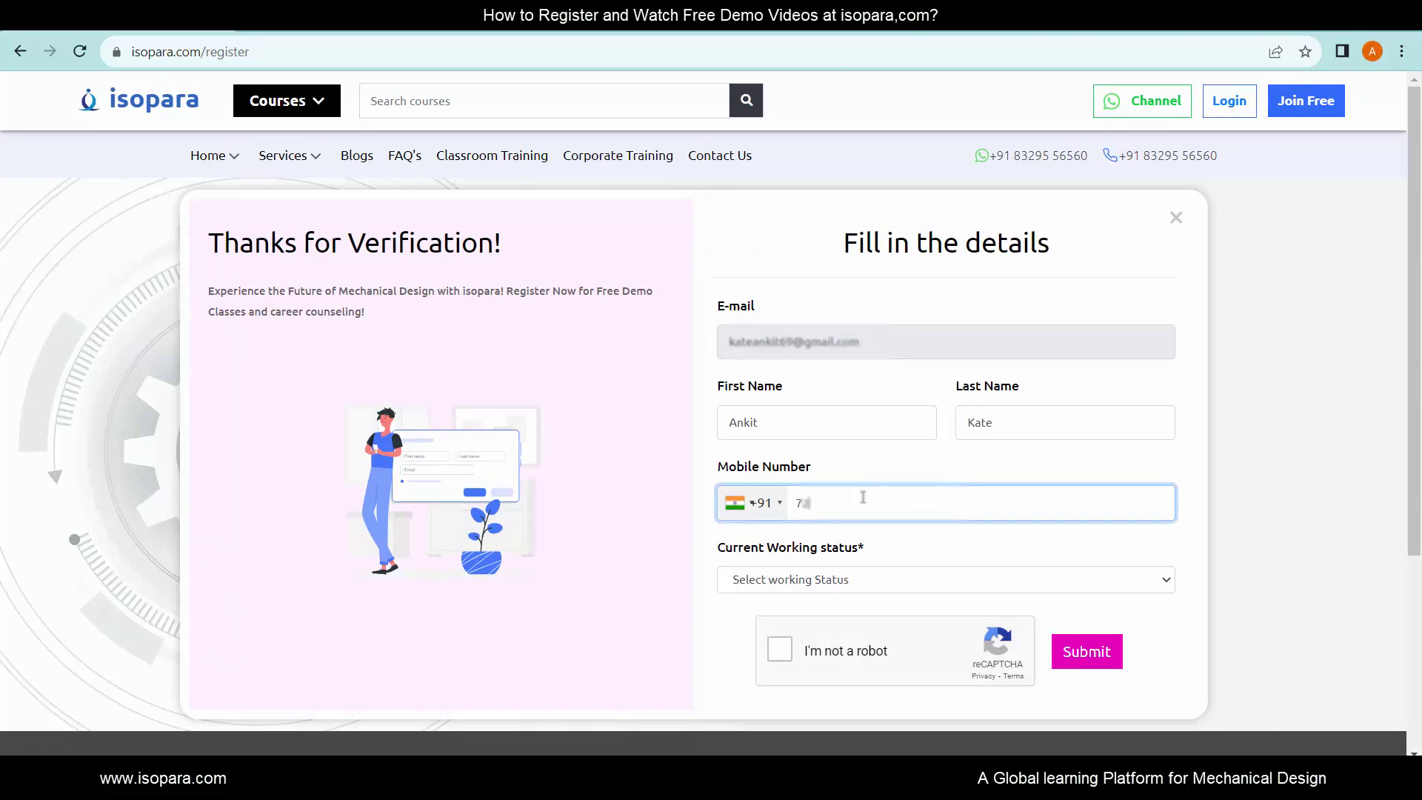
left_click(883, 581)
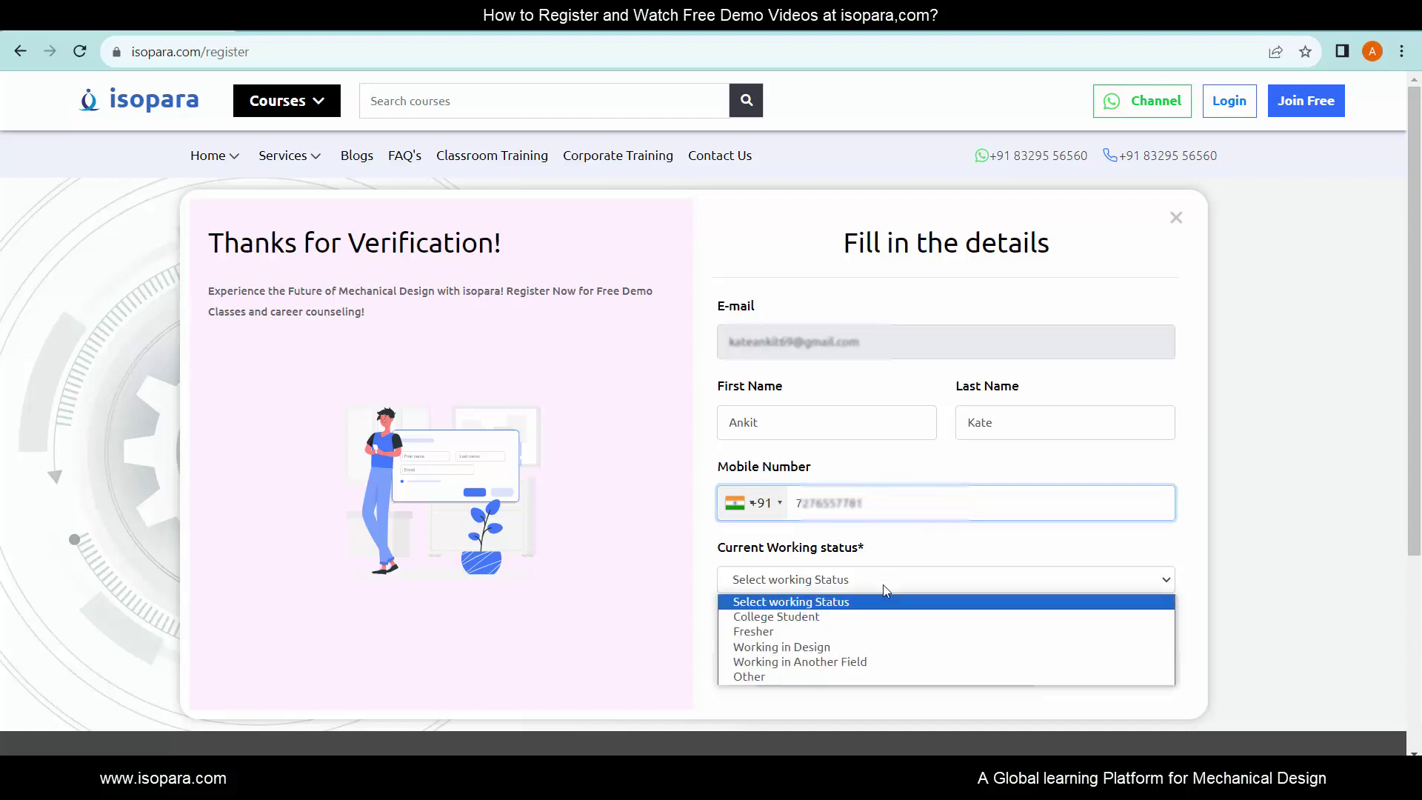
left_click(812, 649)
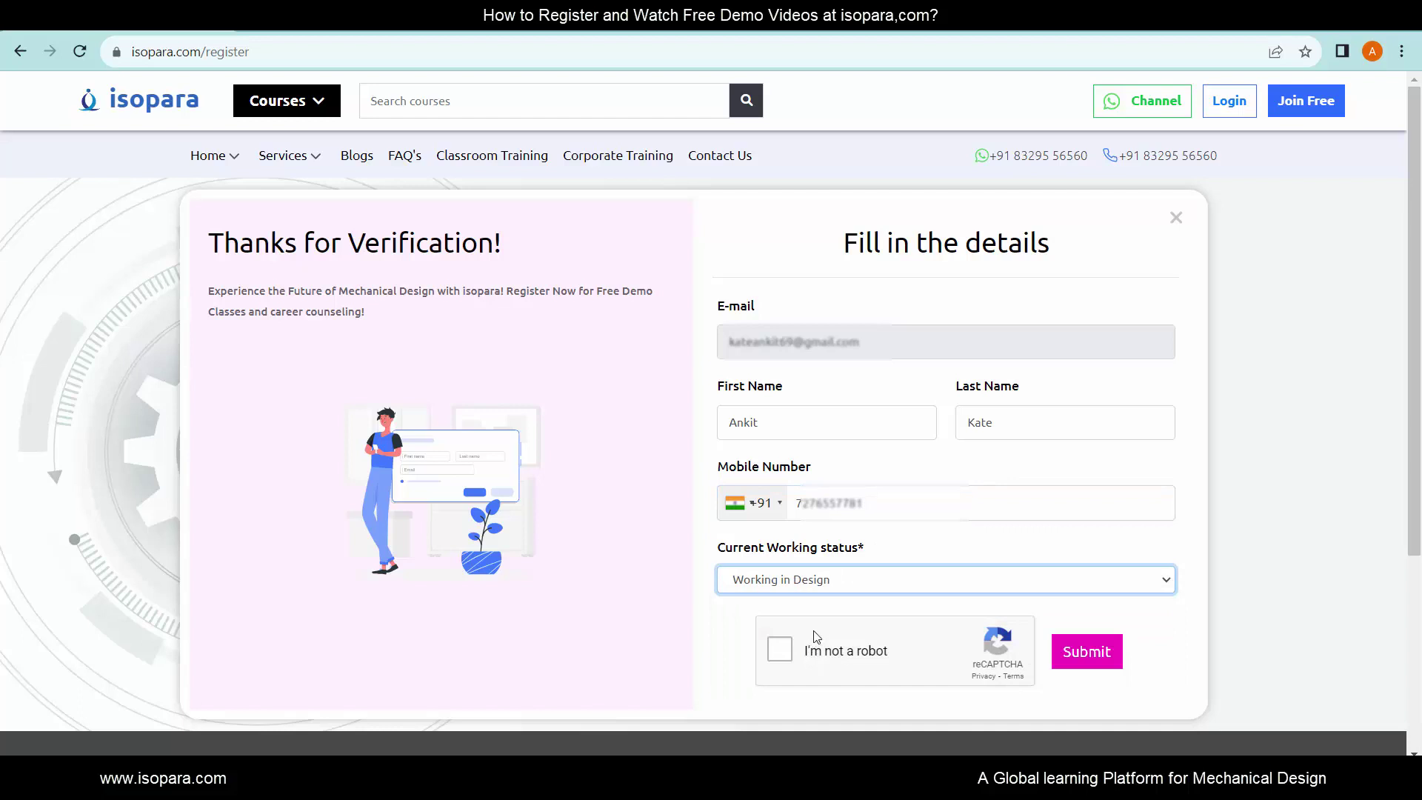
left_click(785, 655)
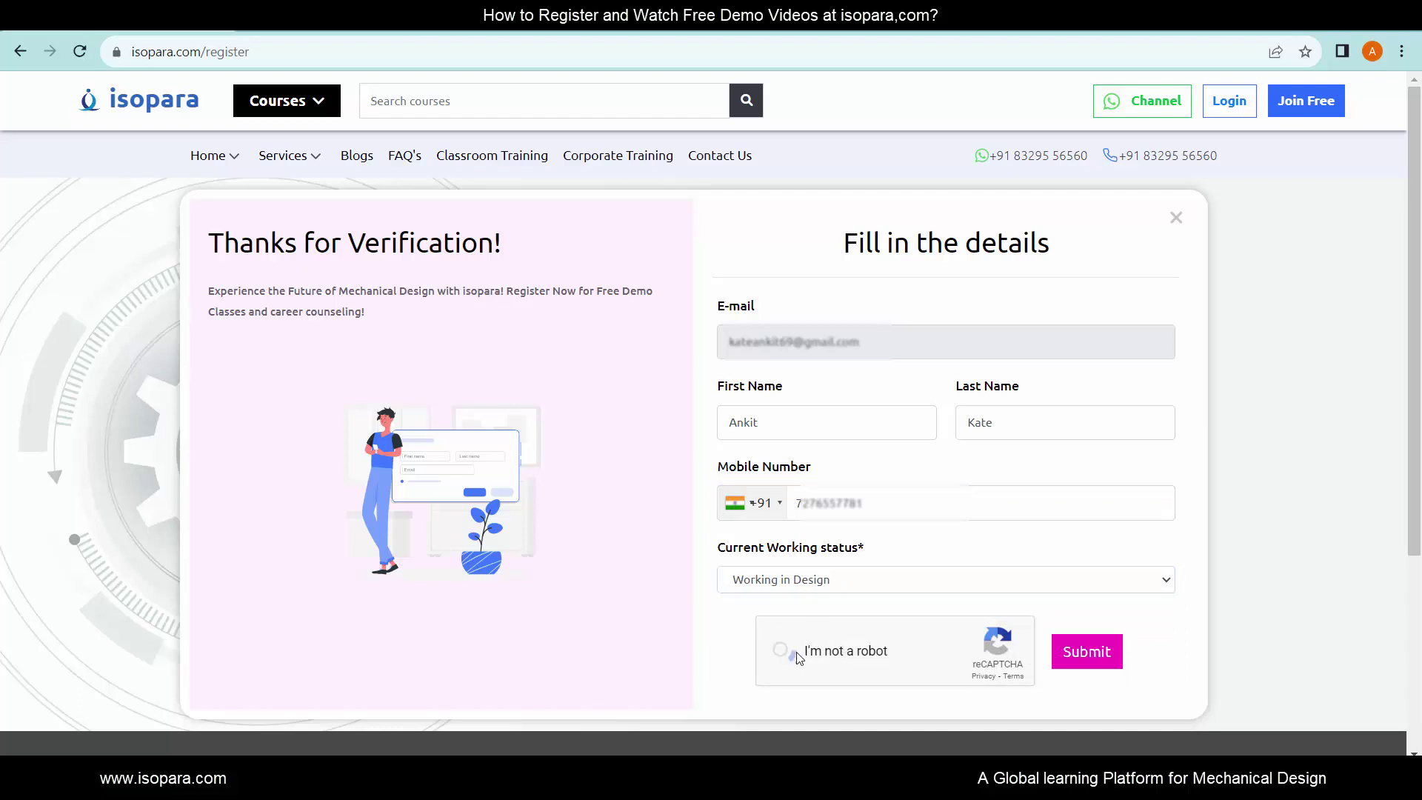
left_click(1092, 660)
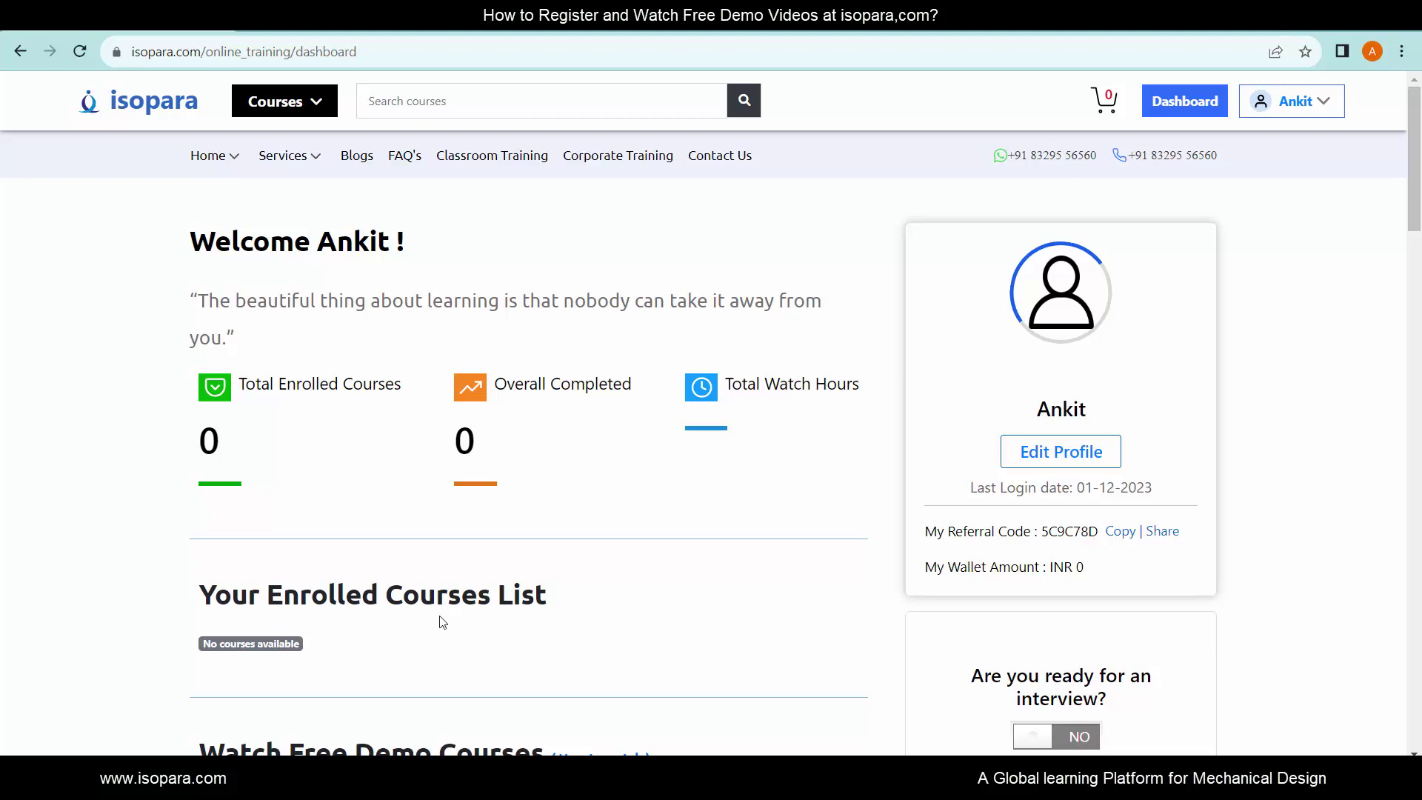
- Check the Watch Free Demo Courses categories, keeping CAD Courses in CATIA V5
scroll(442, 622, "down", 7)
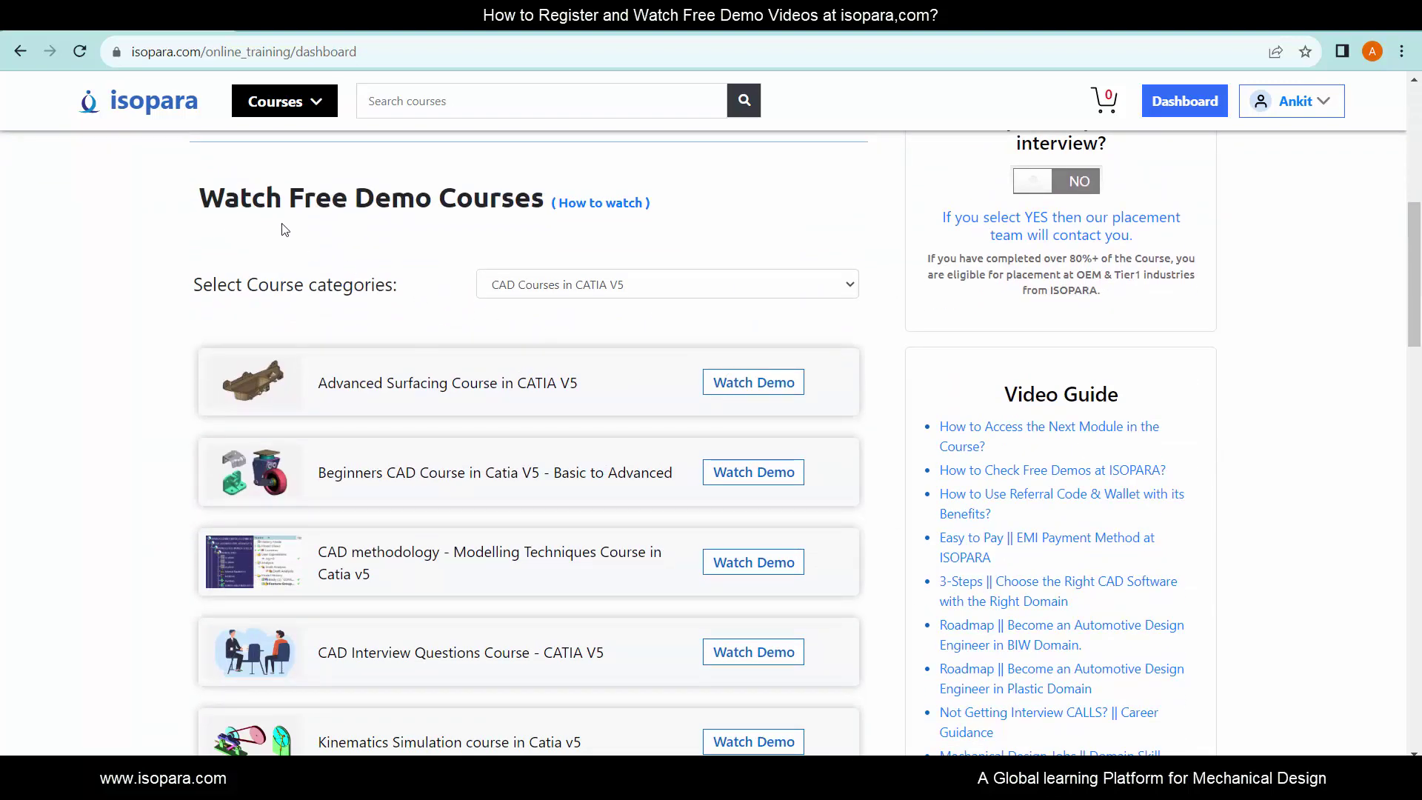
left_click(631, 293)
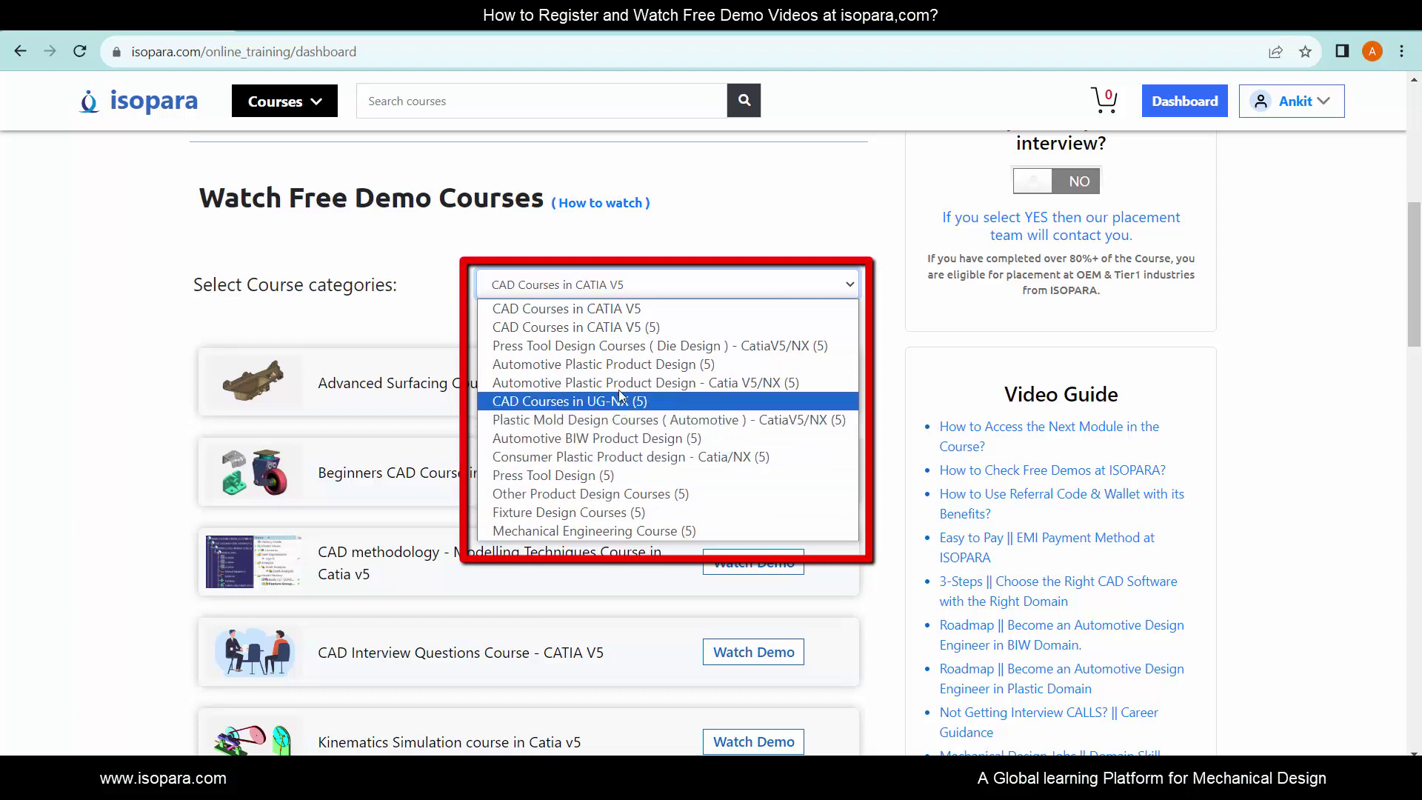
left_click(627, 288)
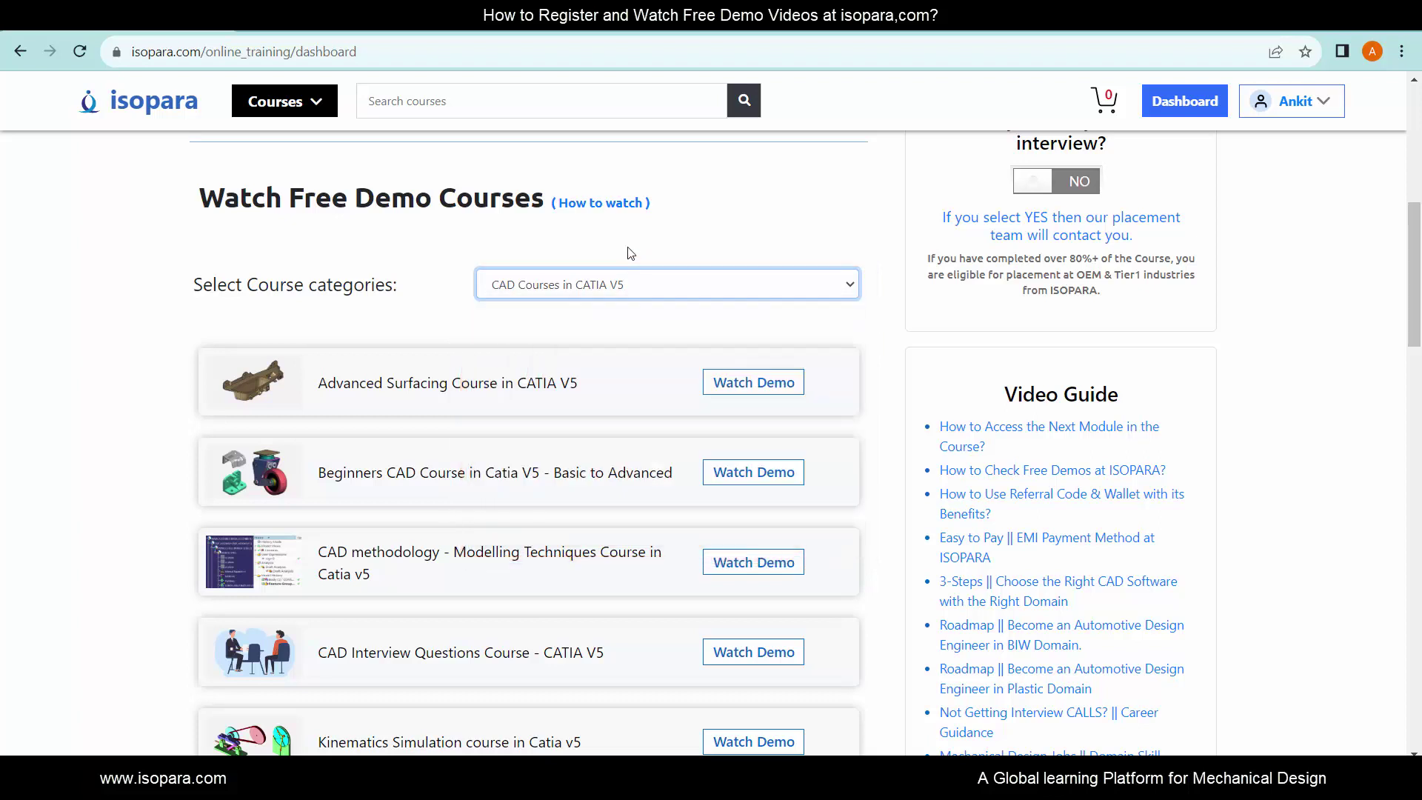
left_click(629, 253)
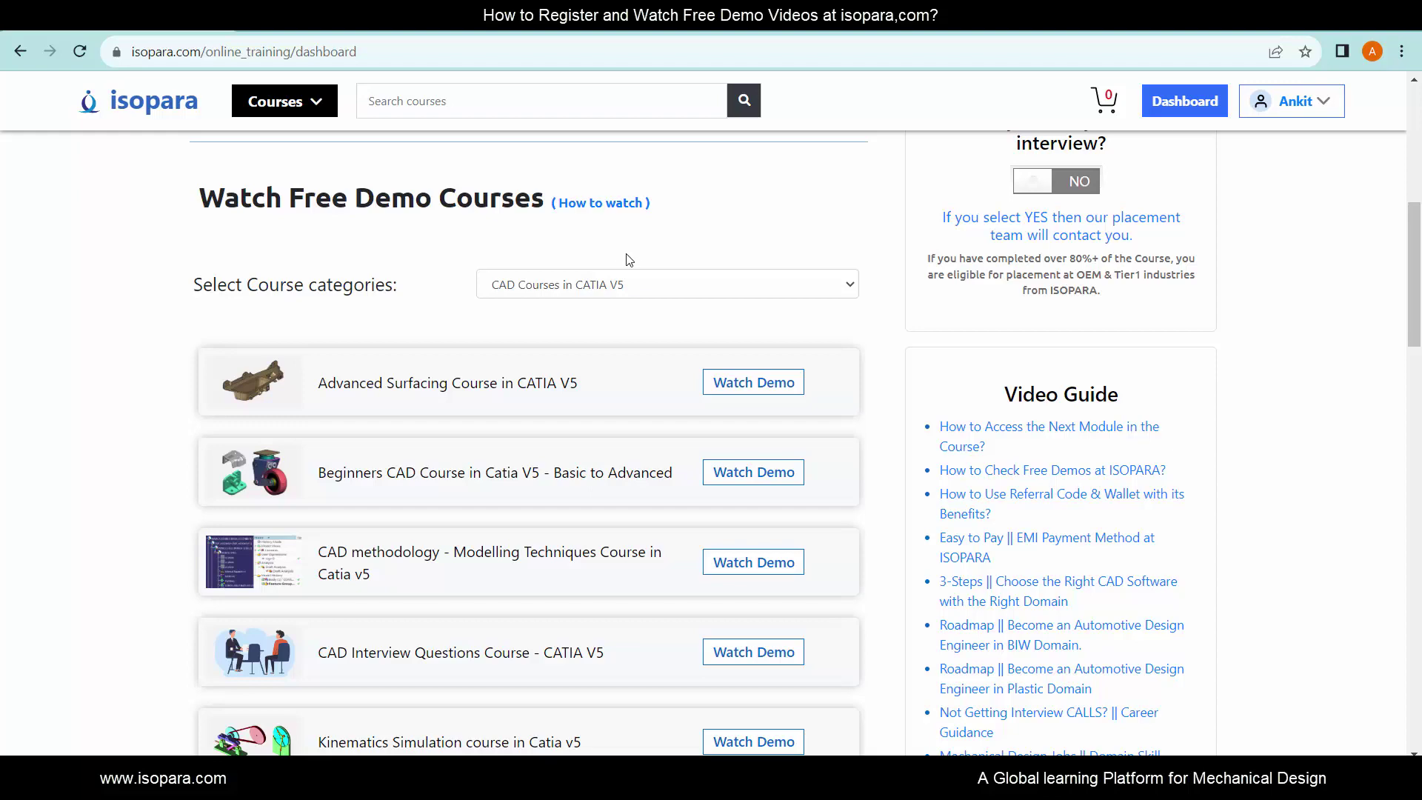
left_click(297, 109)
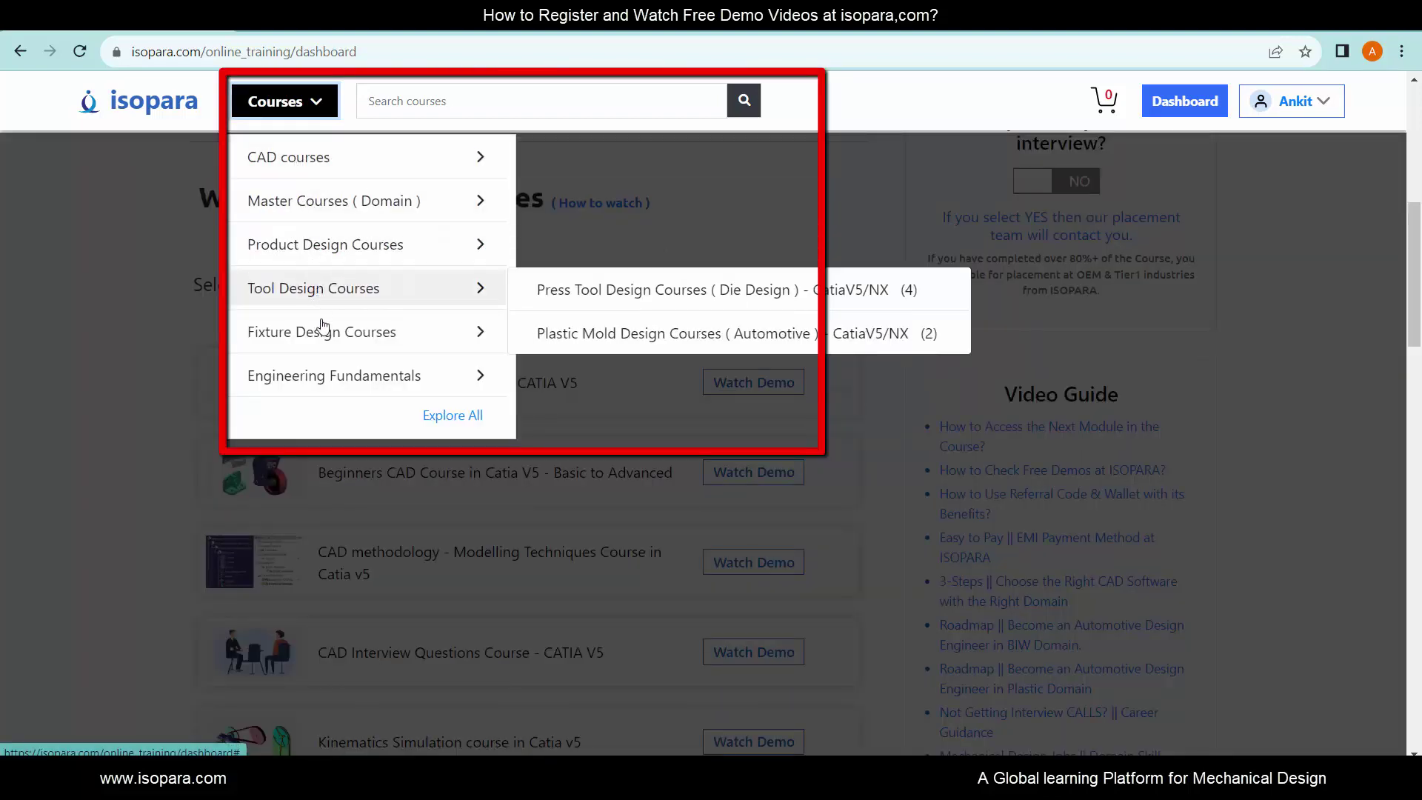
mouse_move(324, 254)
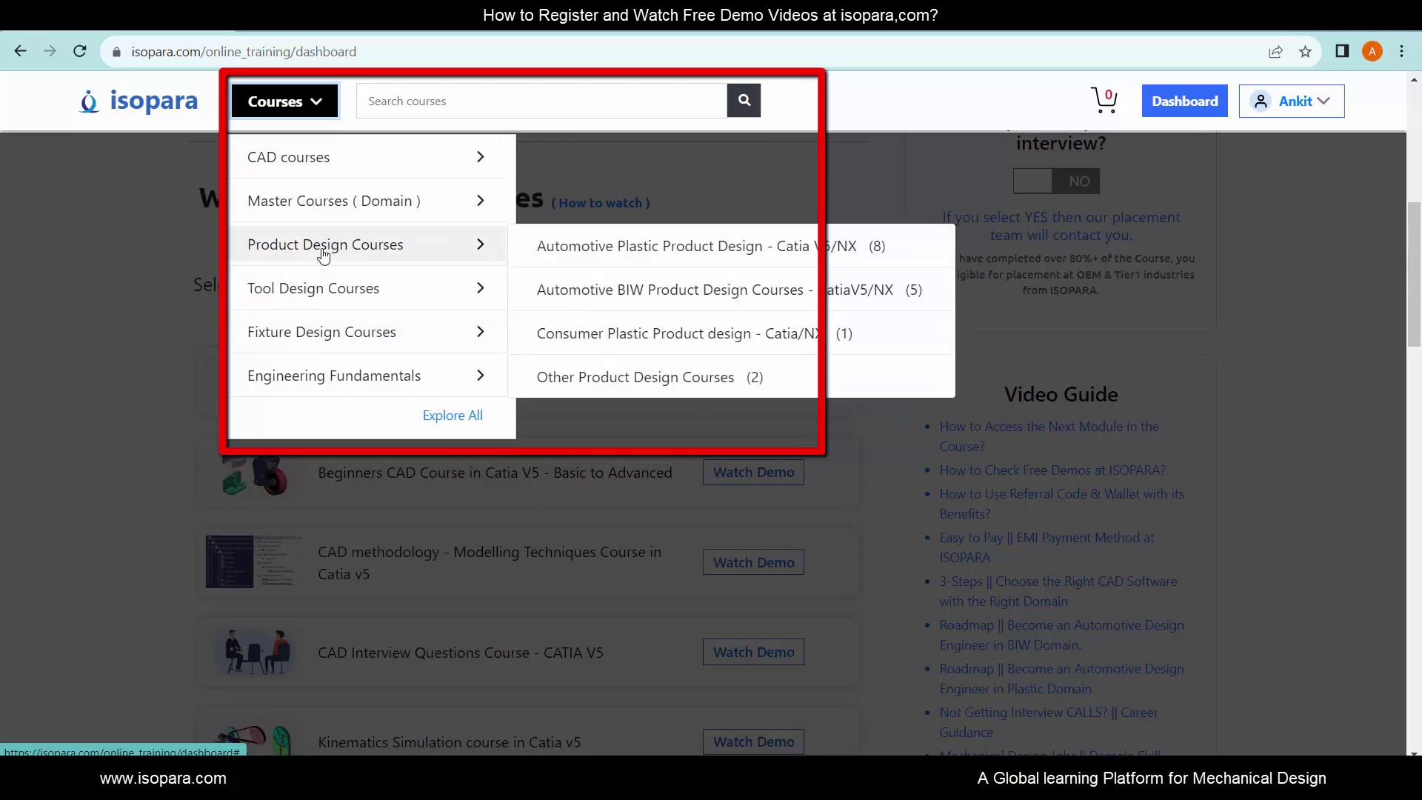
mouse_move(325, 171)
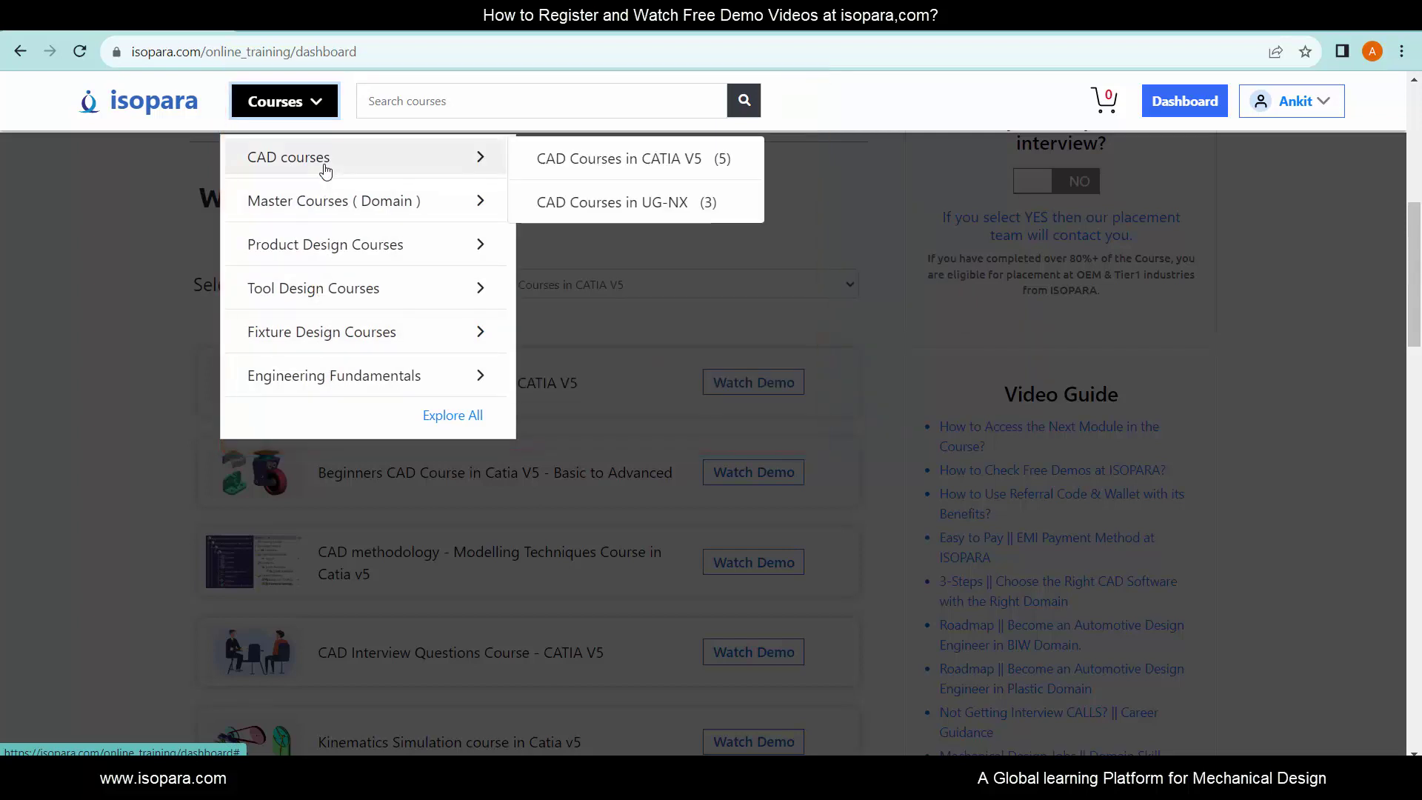
left_click(567, 104)
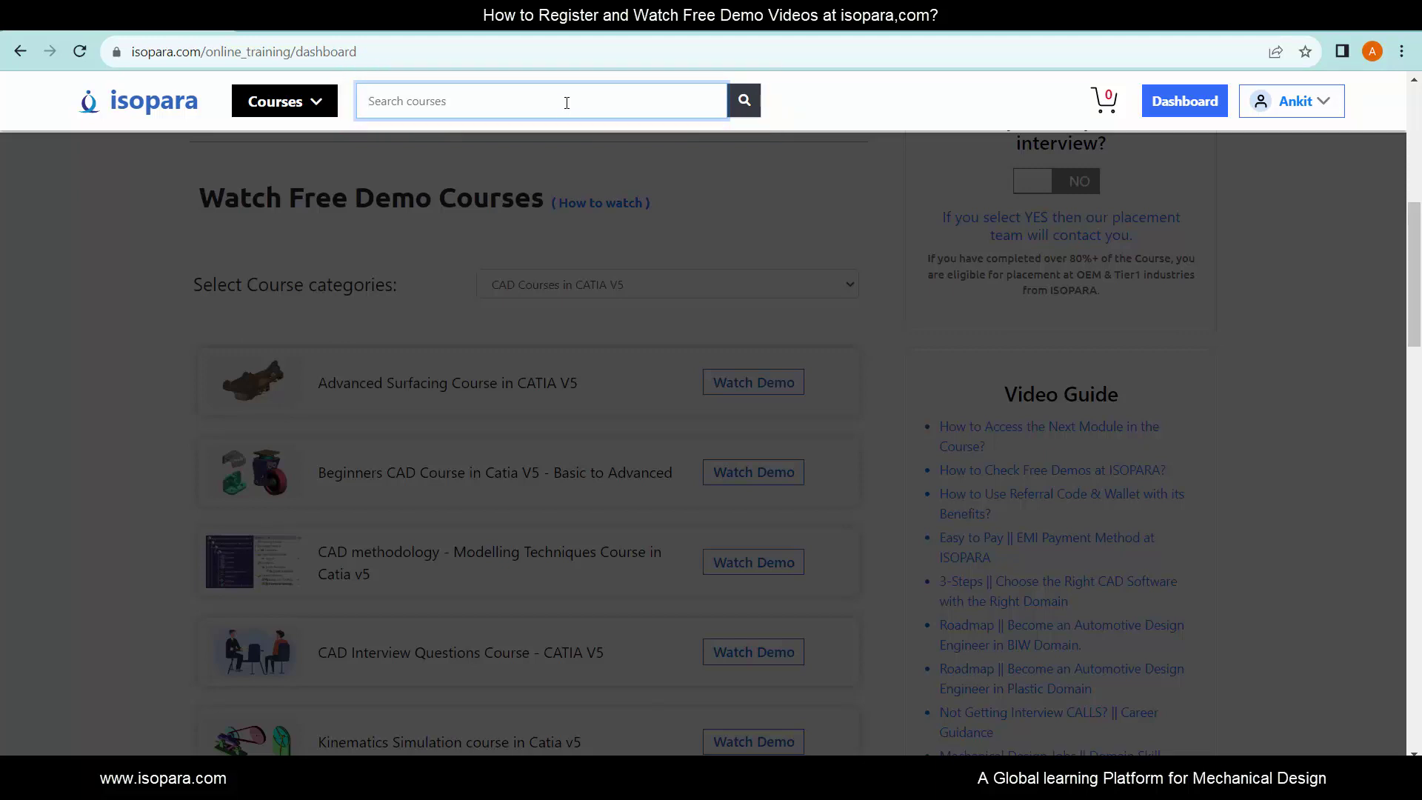
left_click(607, 177)
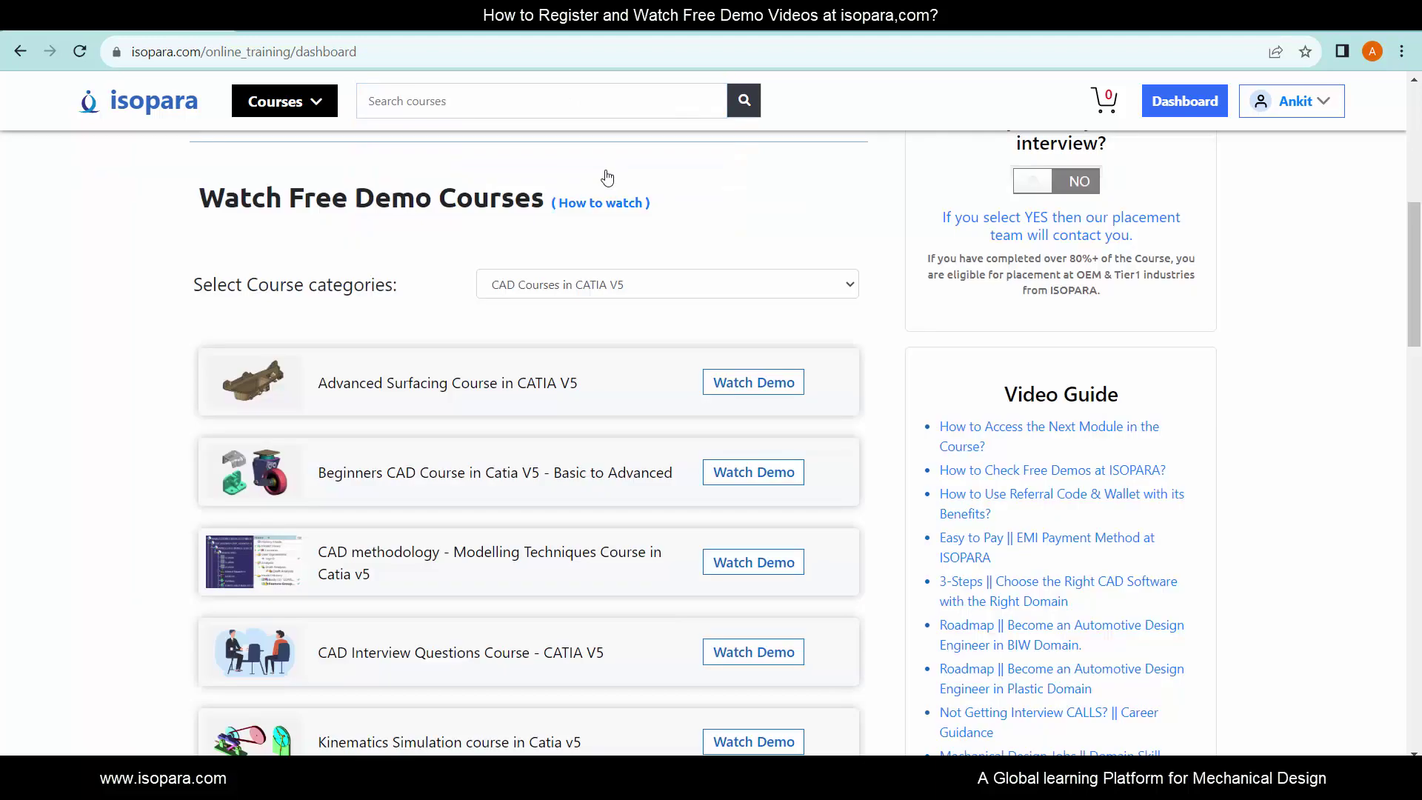
- Search 'Door trim design' and open Project - Automotive Plastic Door Trim Design 1
left_click(460, 105)
type("Door")
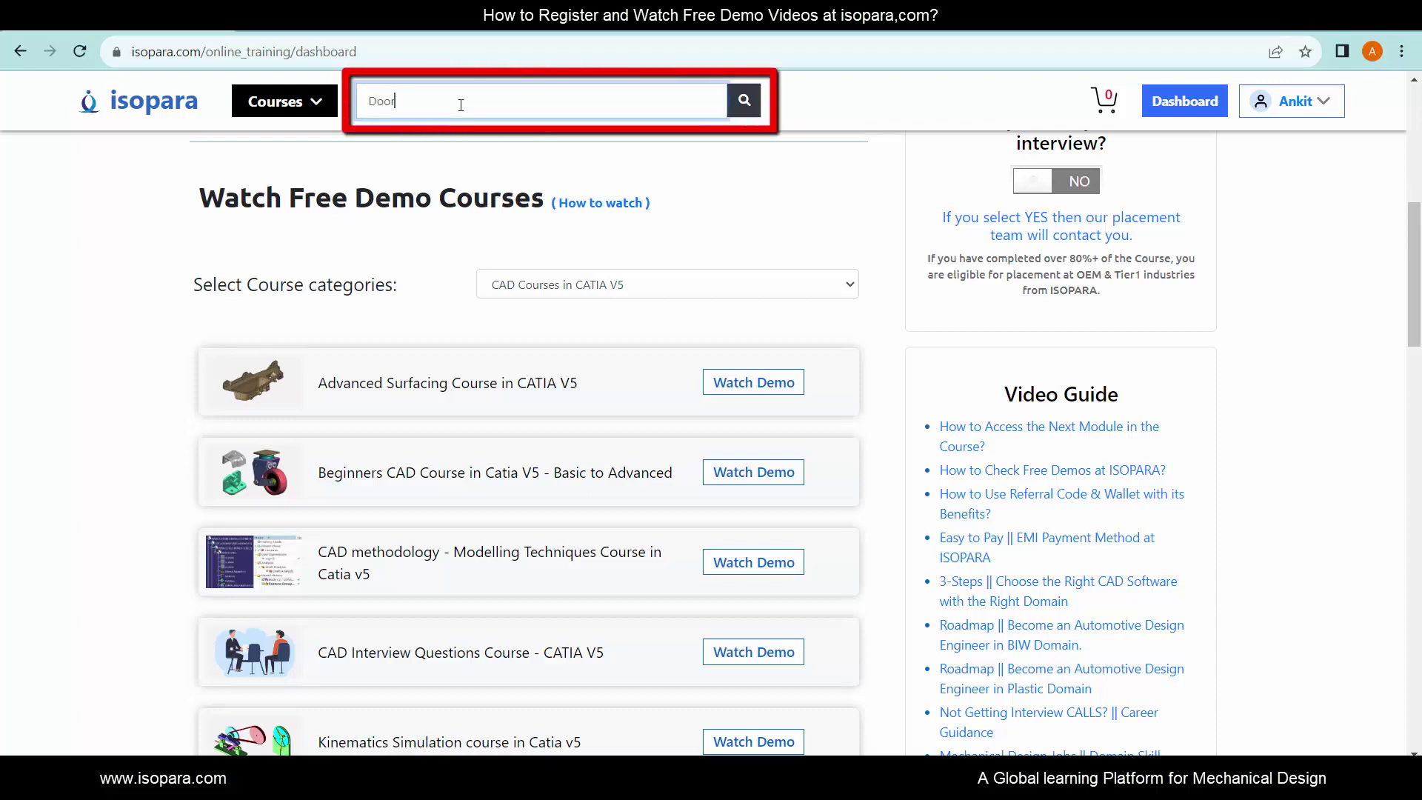
type(" trim design")
key("Return")
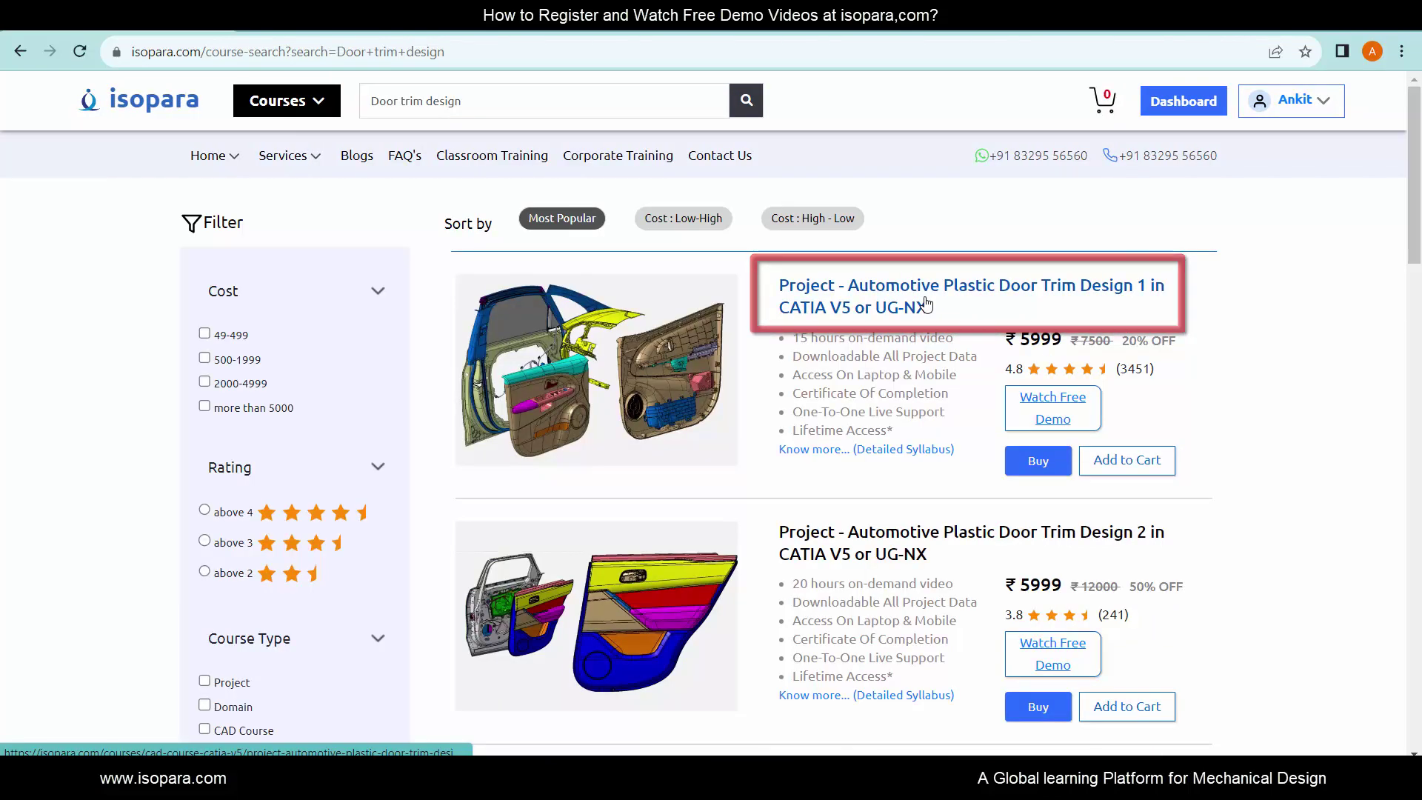
left_click(925, 302)
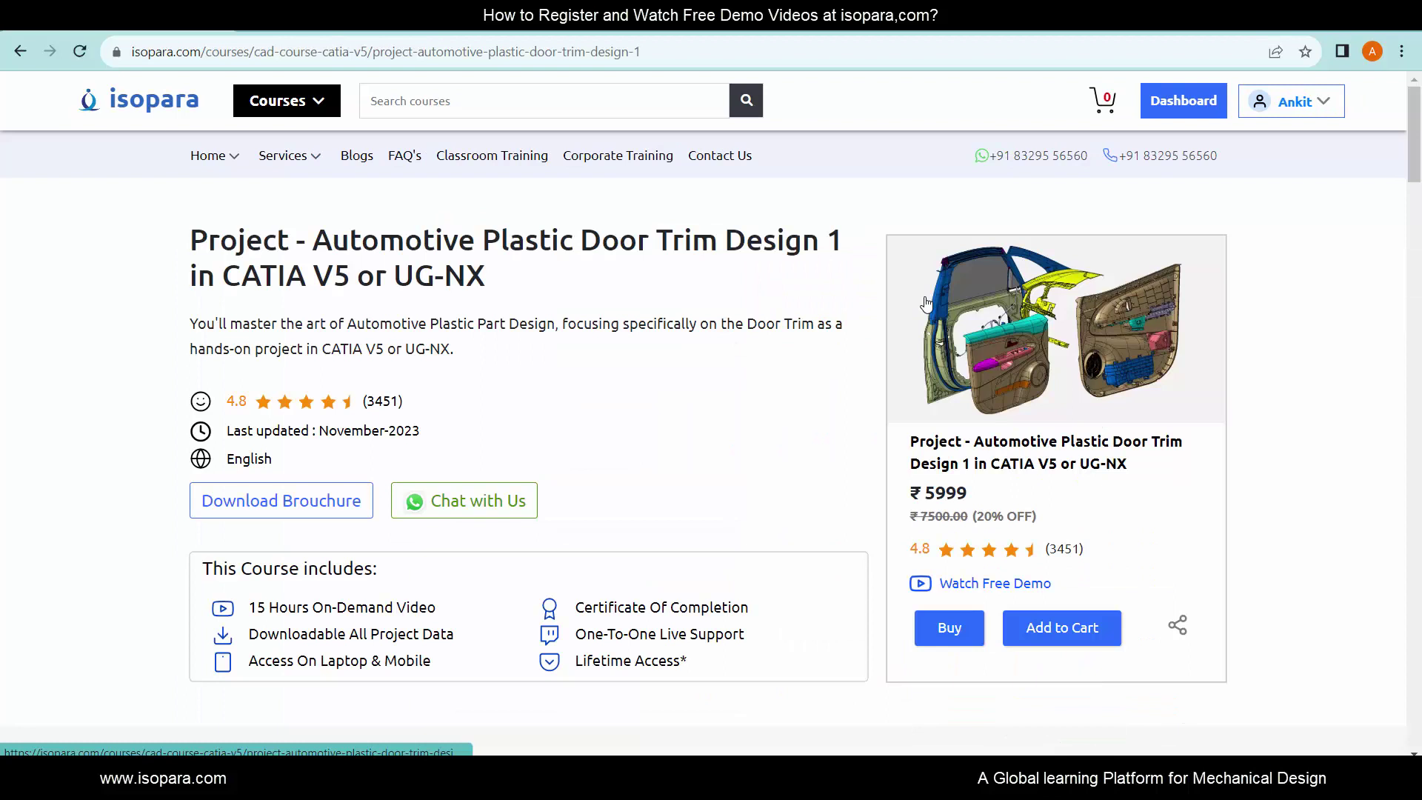
- Request the course's free demo and choose the Catia V5 version
left_click(984, 584)
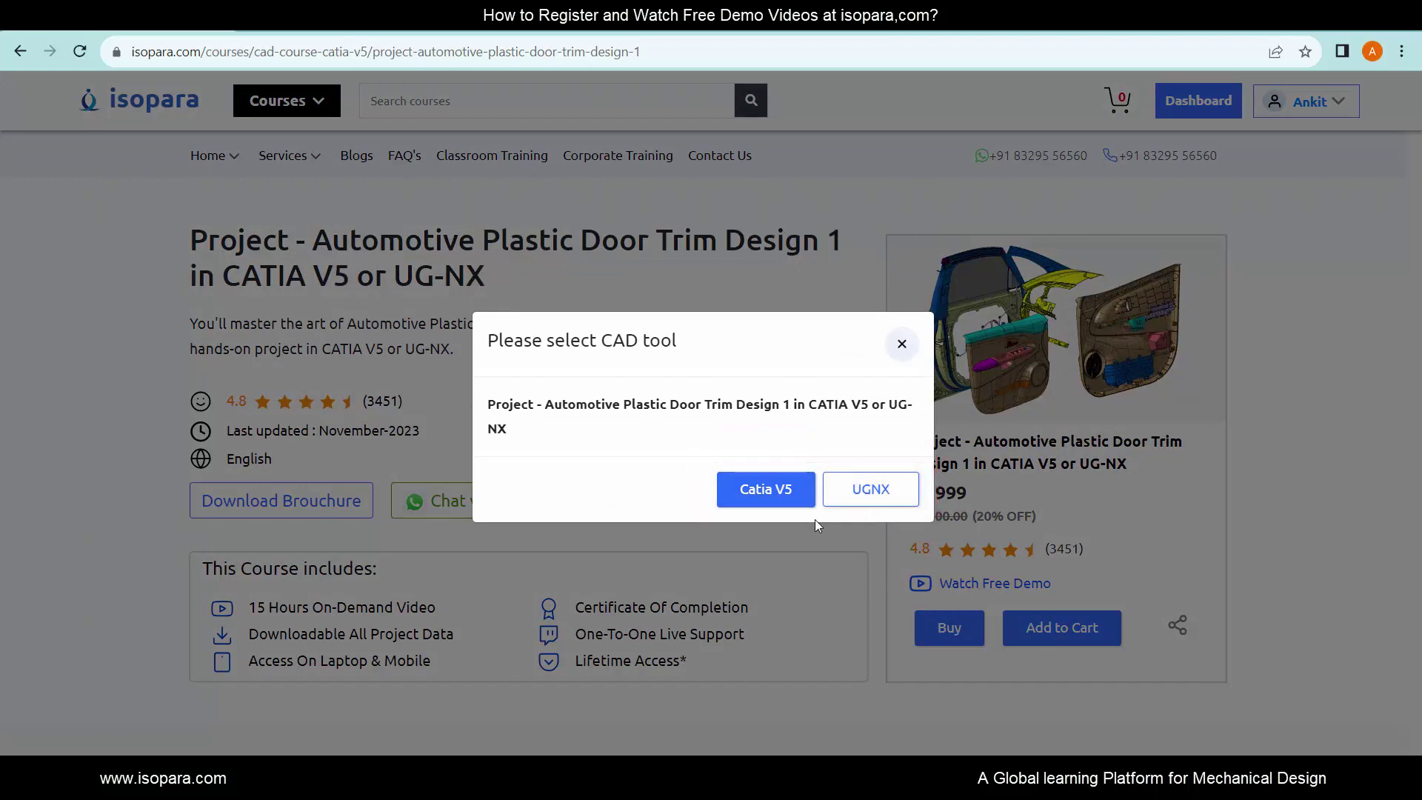
left_click(756, 503)
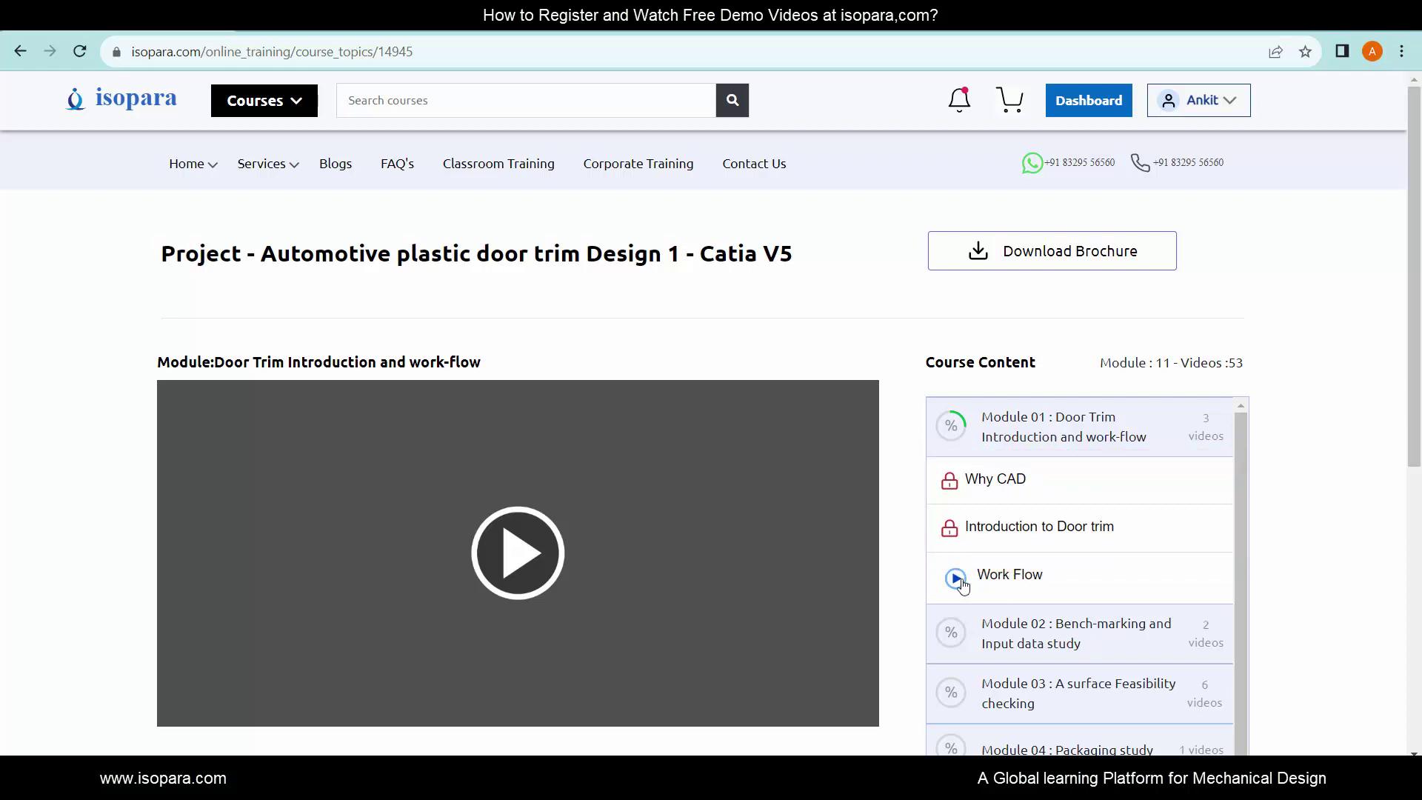
- Expand Modules 02 through 05 to review their lessons
left_click(1009, 628)
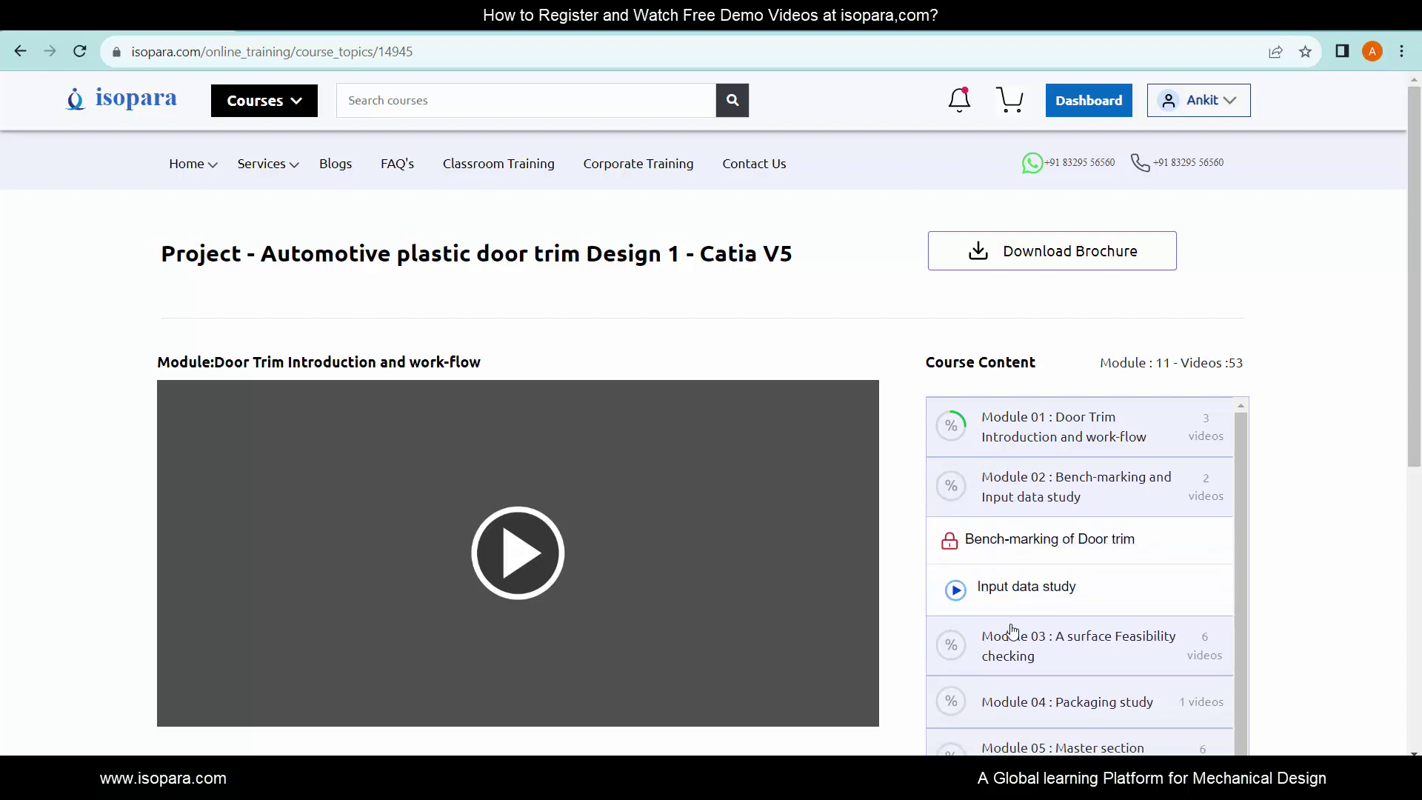
left_click(1012, 630)
scroll(1014, 636, "down", 2)
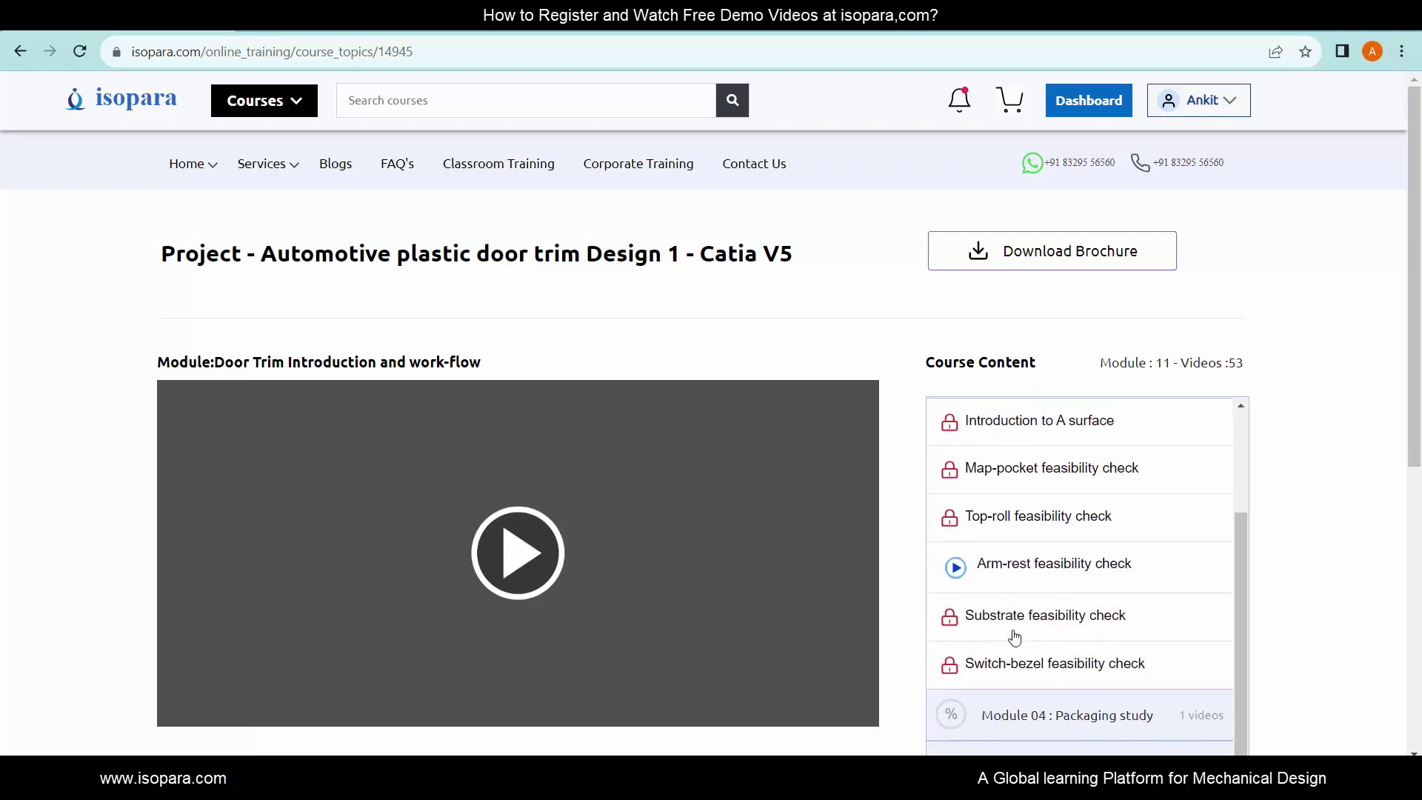
left_click(1027, 700)
scroll(1028, 696, "down", 2)
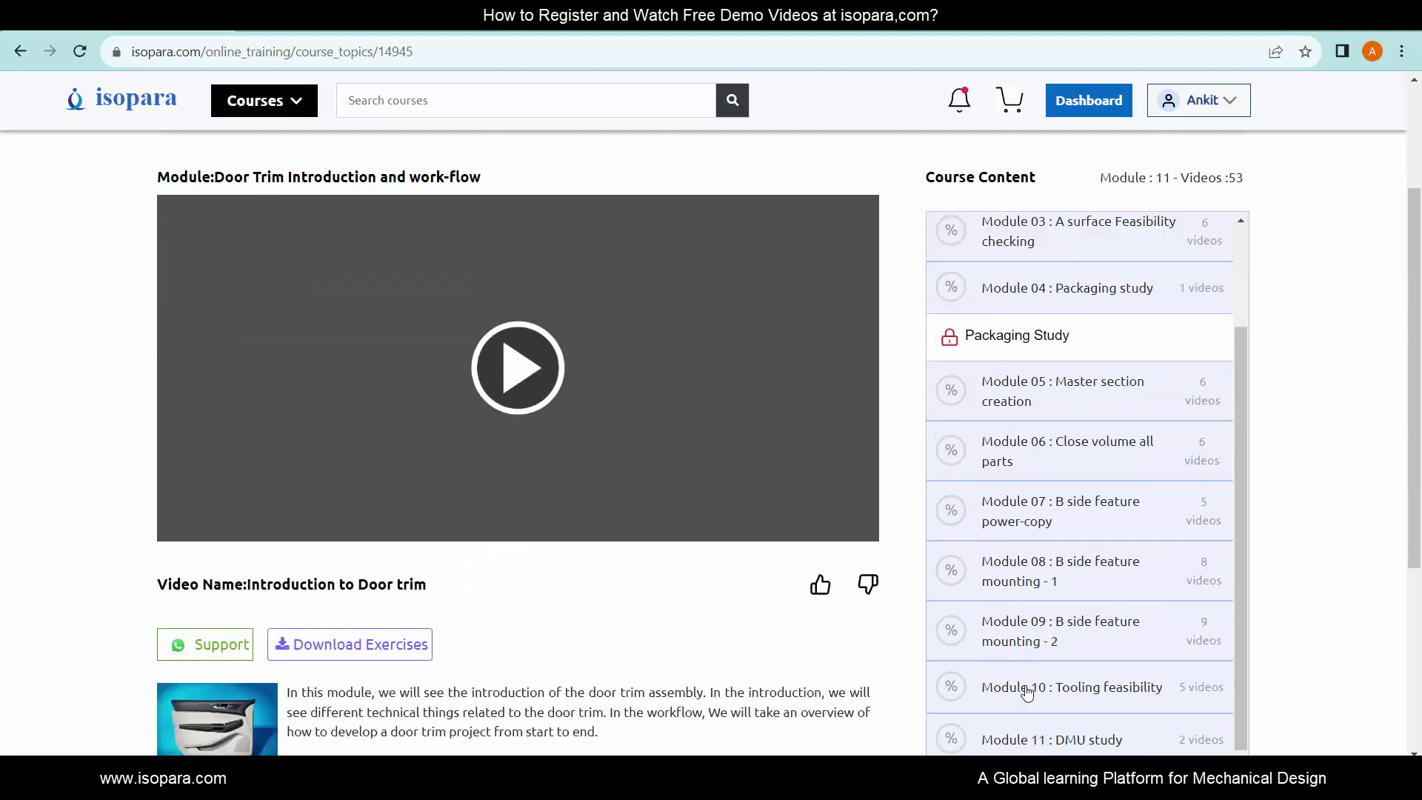
left_click(1001, 402)
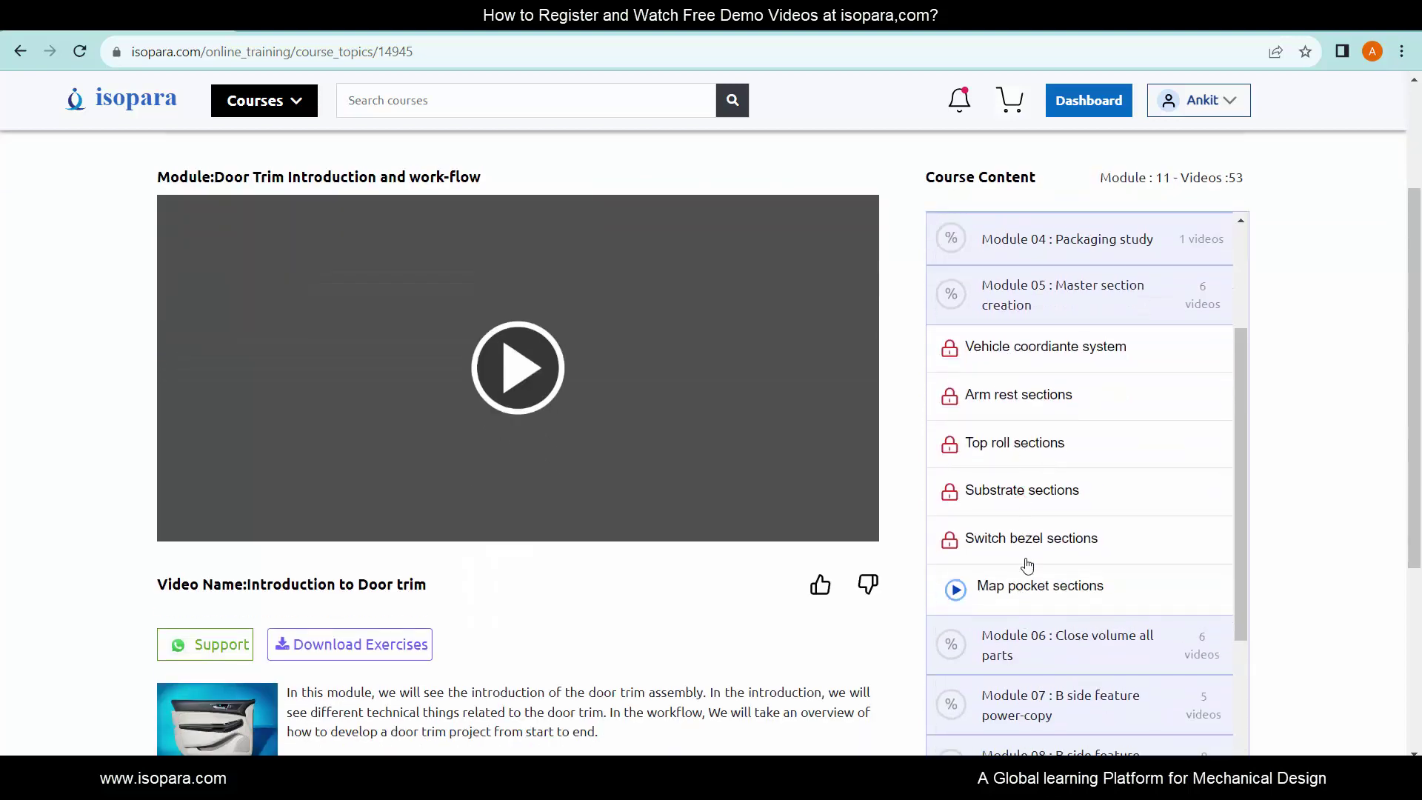
- Expand Module 01 again and load the free Work Flow lesson video
scroll(1027, 566, "up", 3)
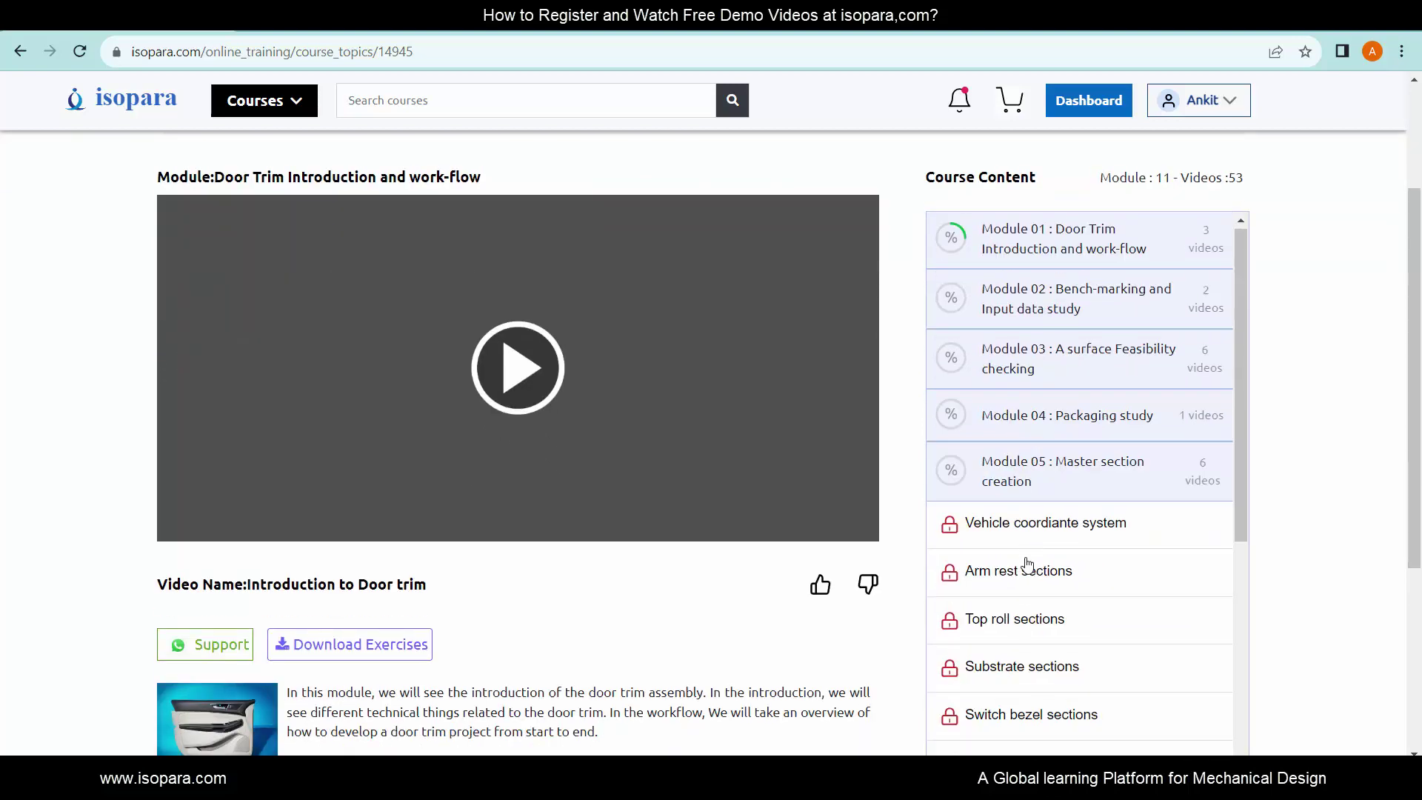
left_click(991, 261)
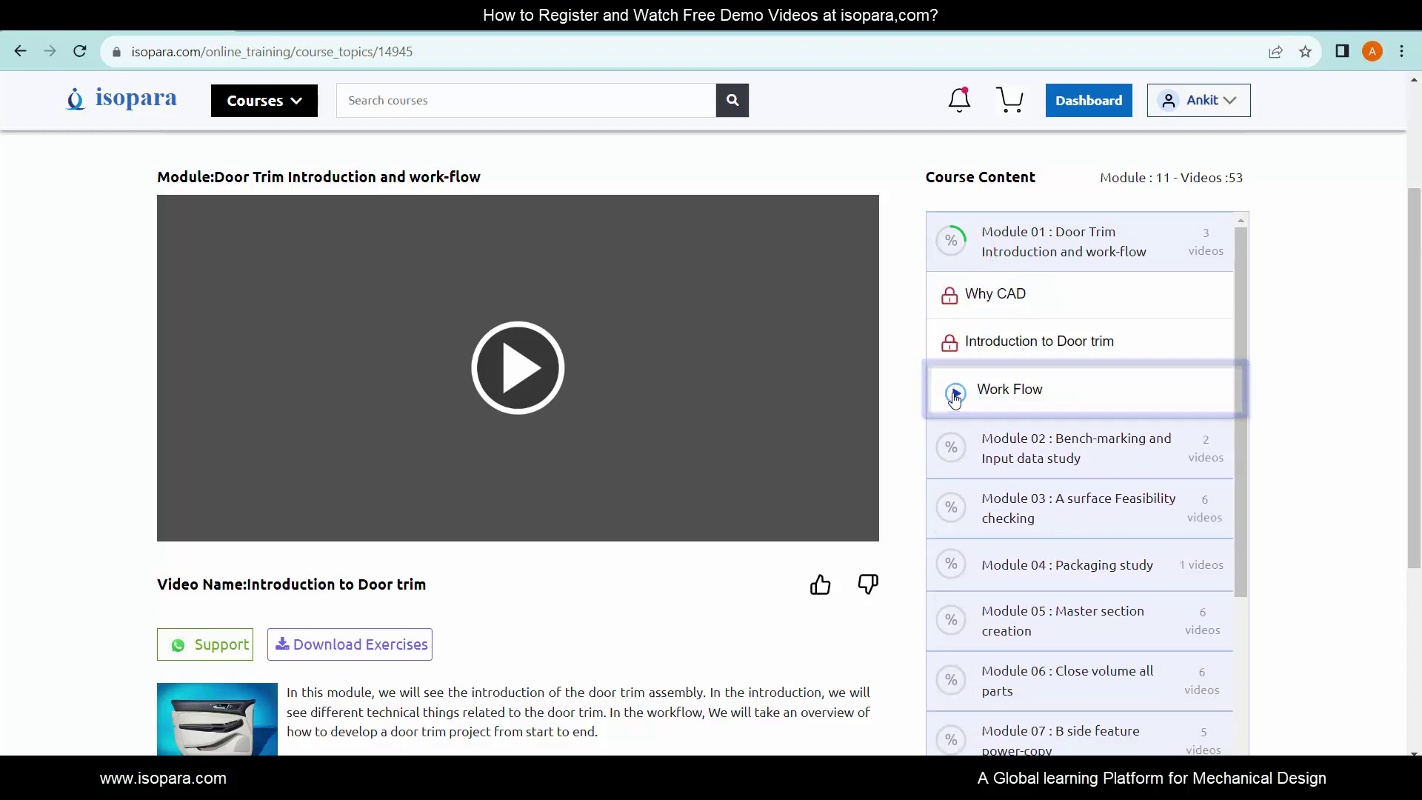
left_click(954, 394)
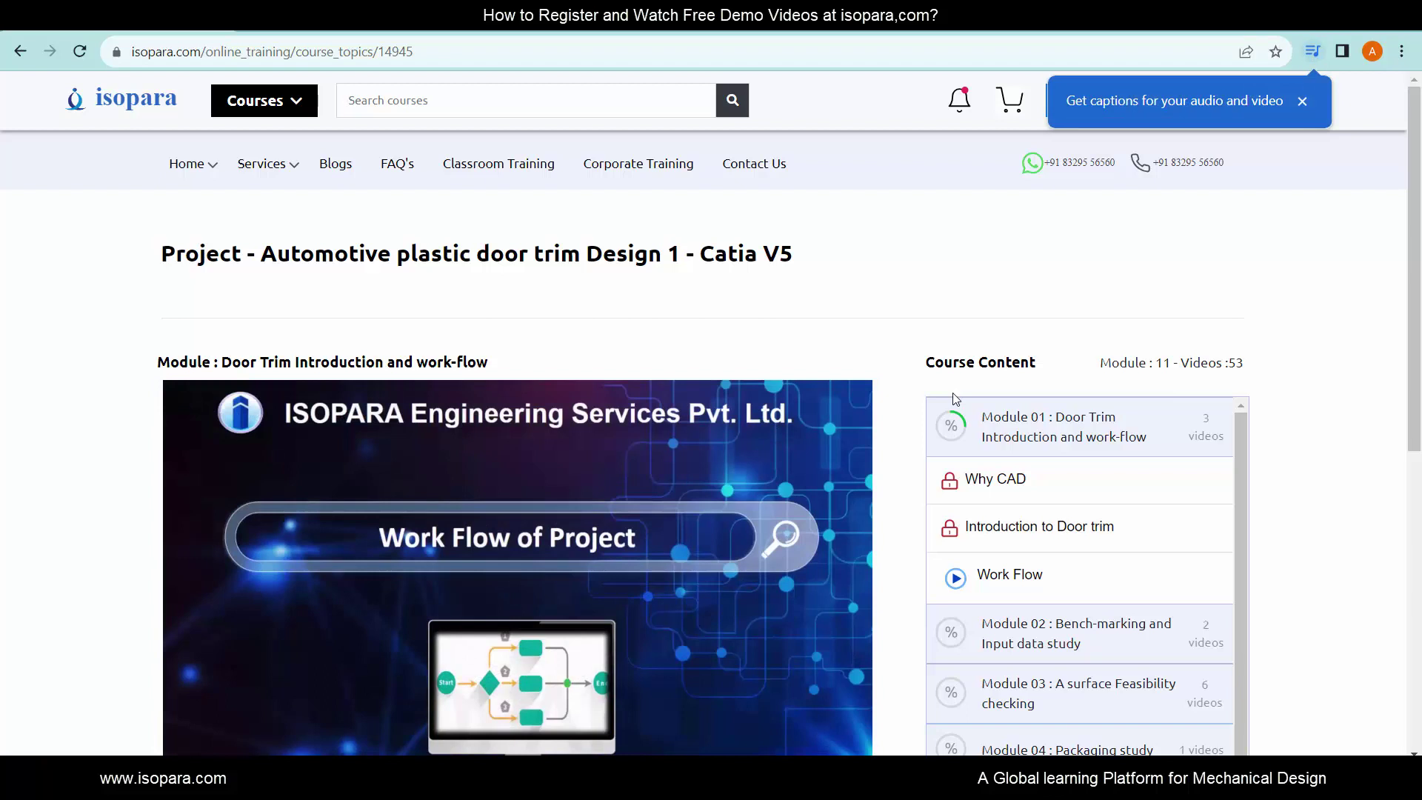
- Skip through the Work Flow video to about 07:20, the DMU Study section
left_click_drag(1419, 290, 1420, 353)
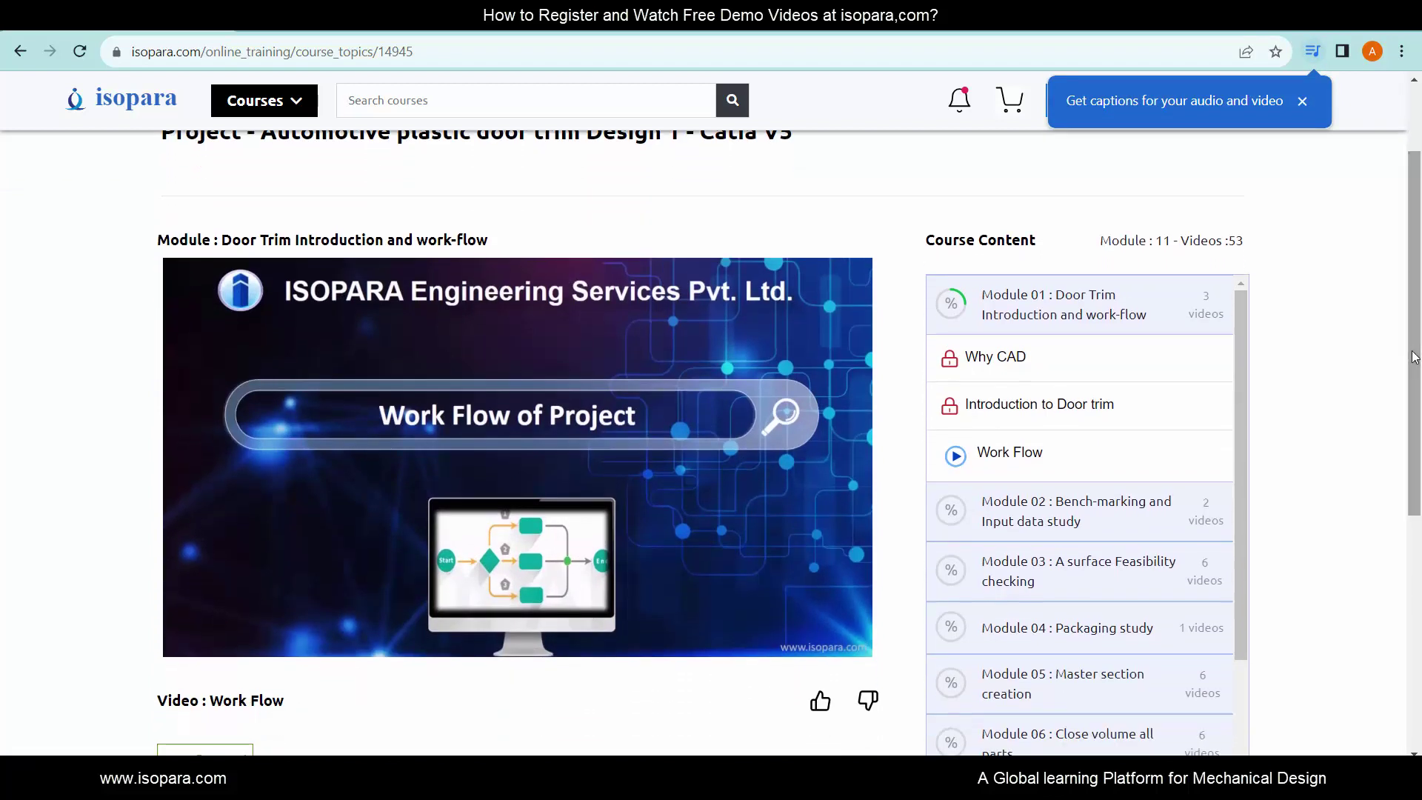
mouse_move(372, 501)
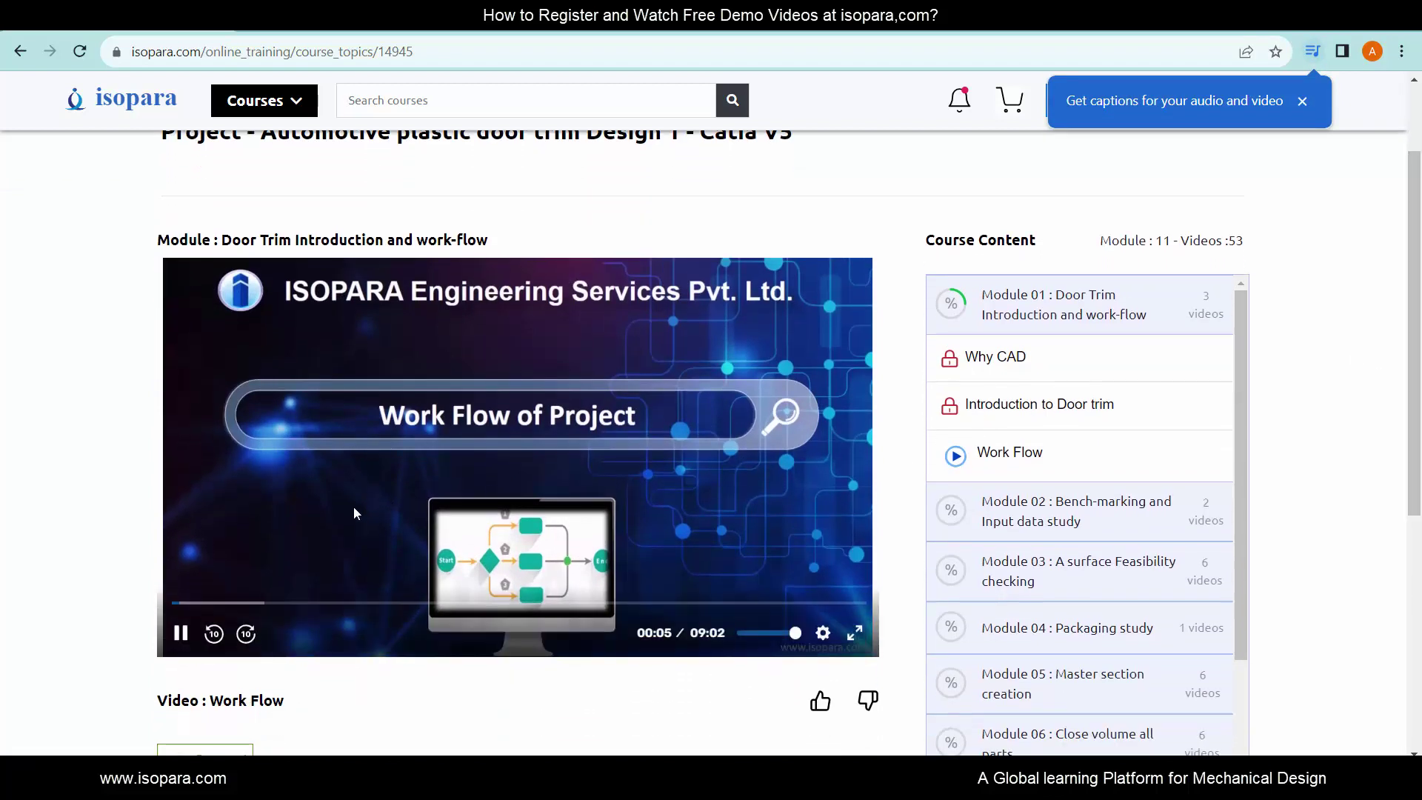
left_click(203, 604)
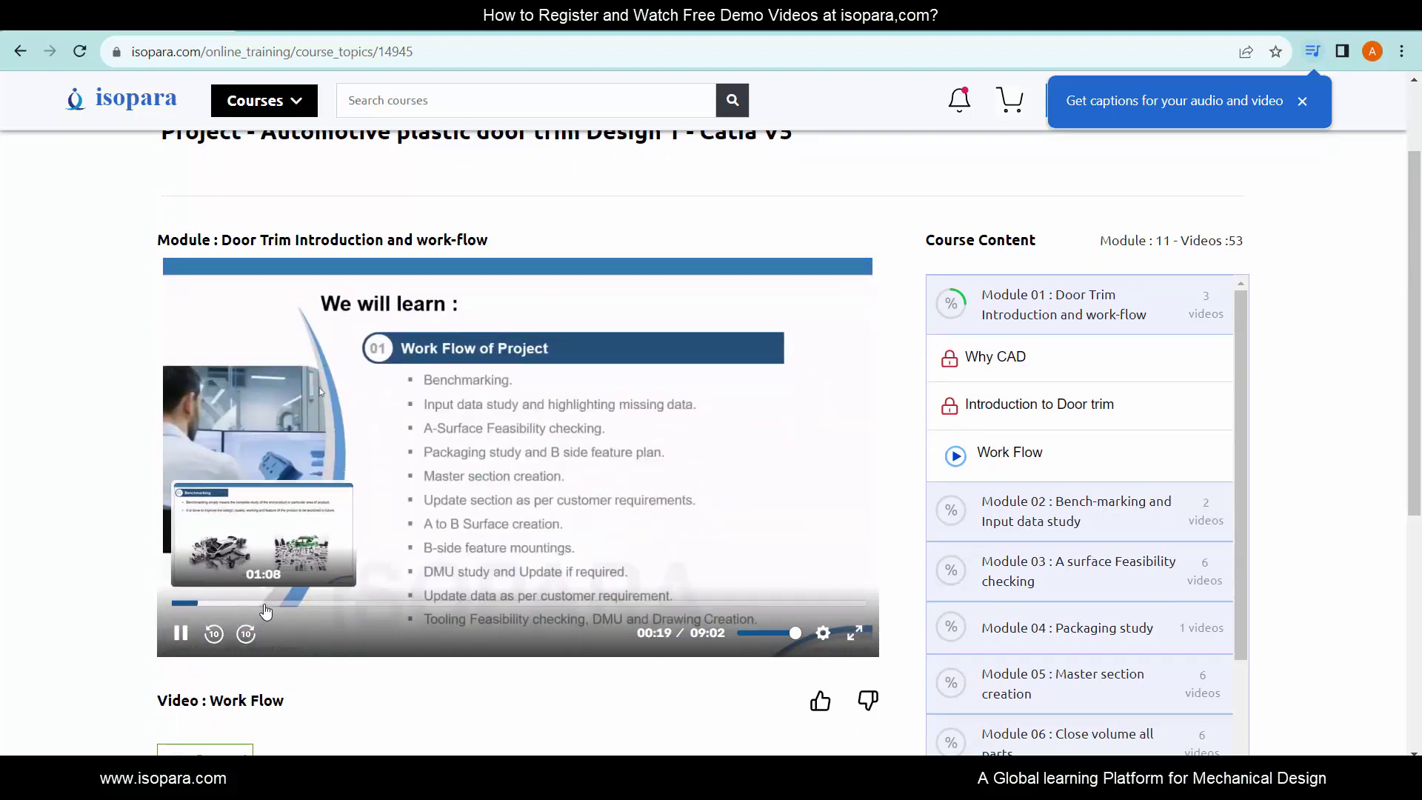
left_click(266, 609)
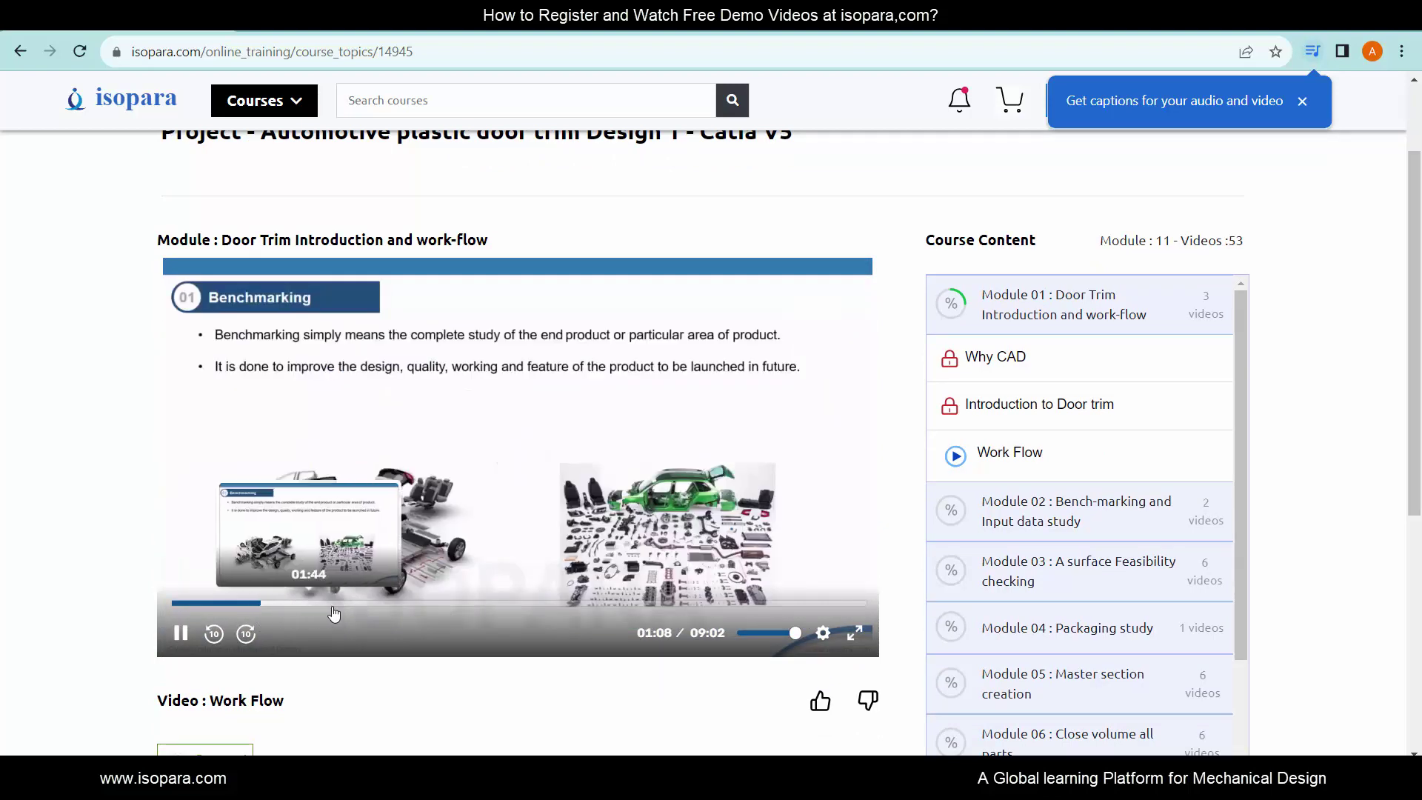
left_click(355, 609)
left_click(443, 606)
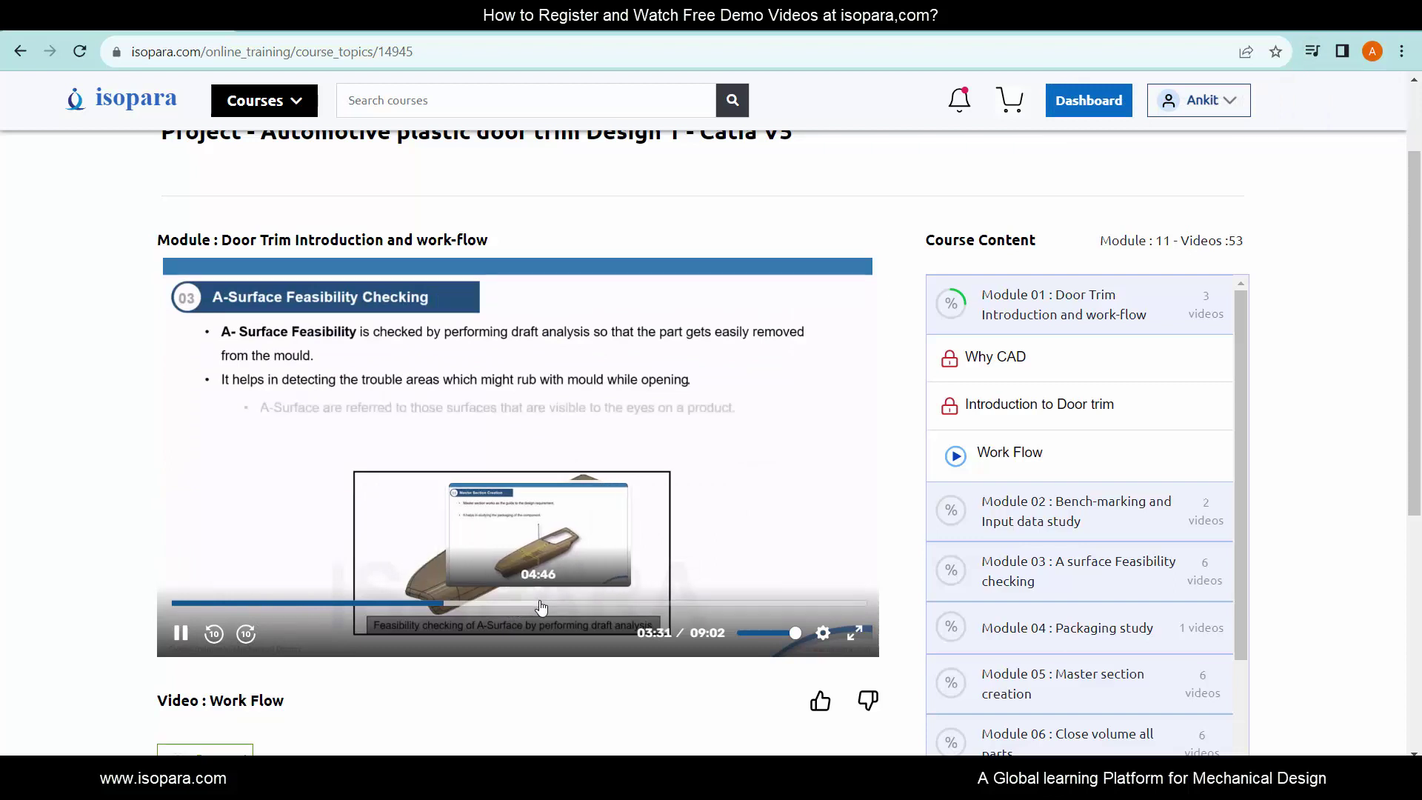
left_click(541, 606)
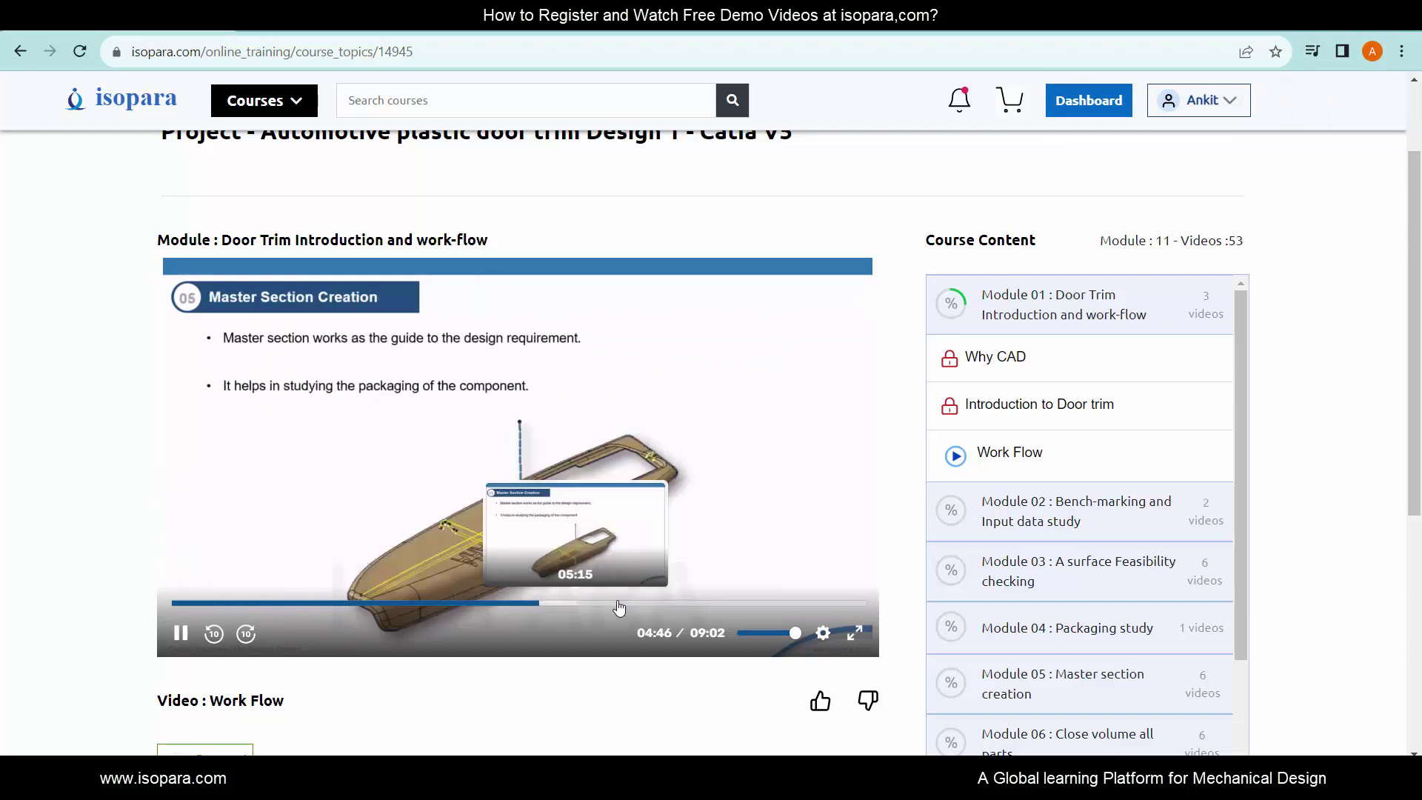
left_click(654, 606)
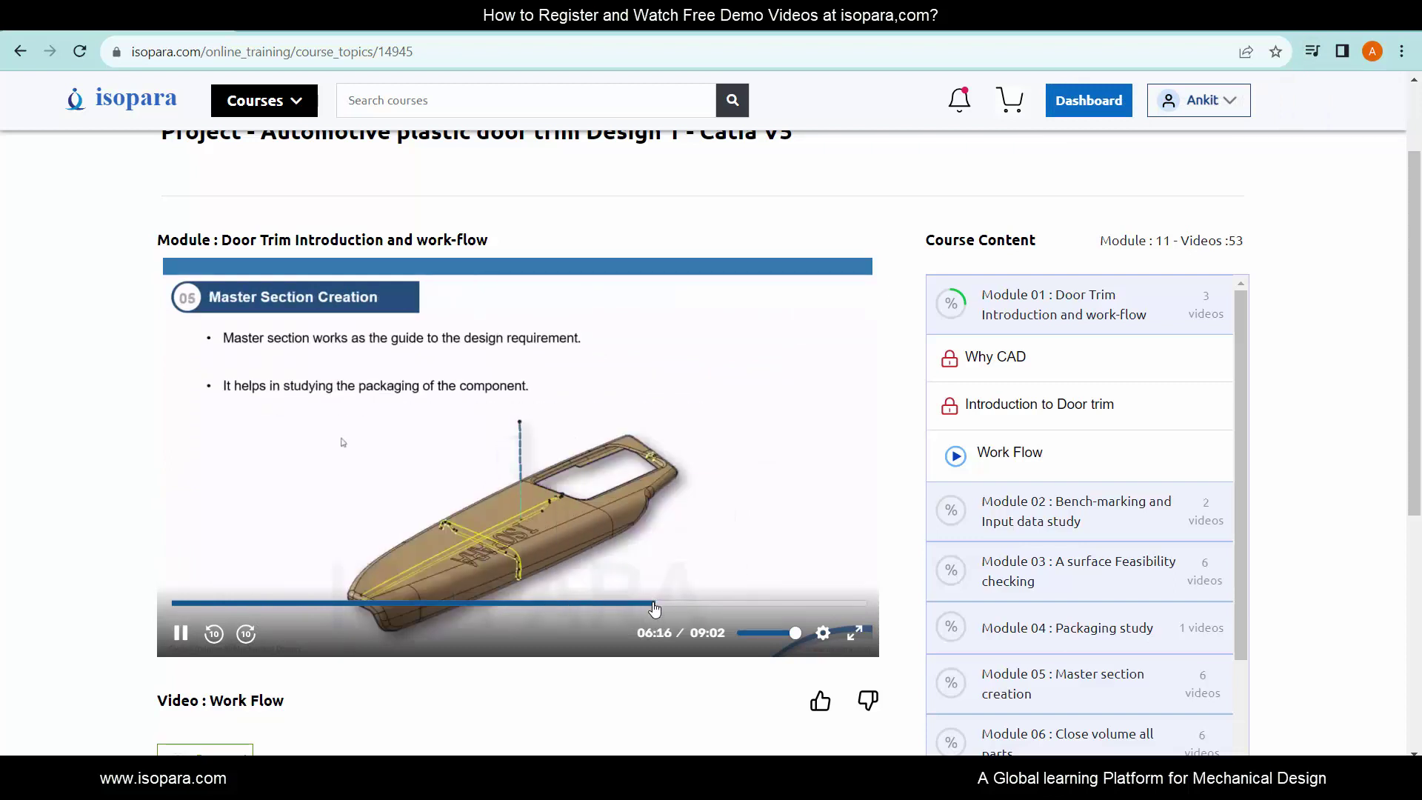
left_click(735, 606)
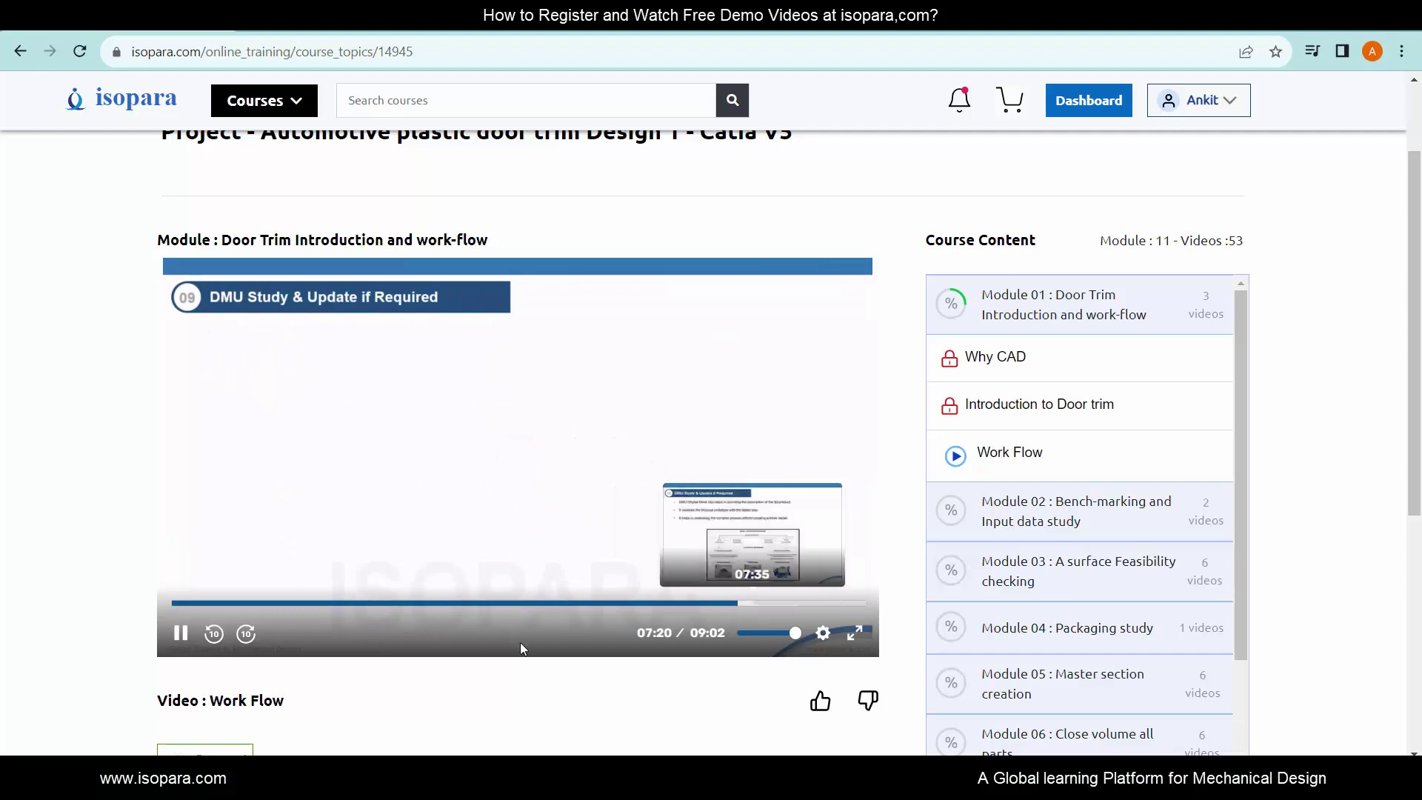